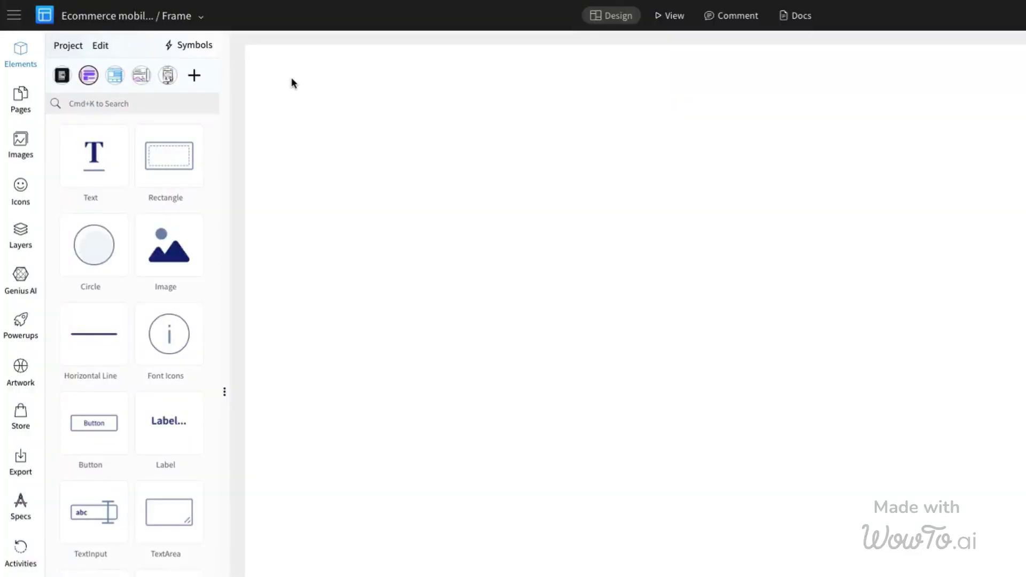
- Switch the library to the Ecommerce mobile pack and expand its Status bar & Keyboard category
click(194, 76)
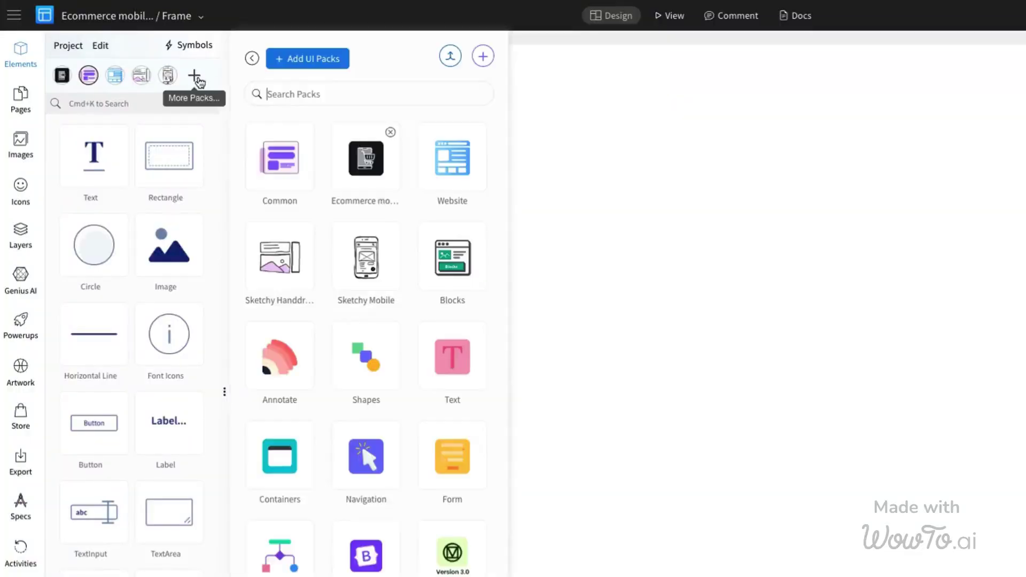
click(383, 191)
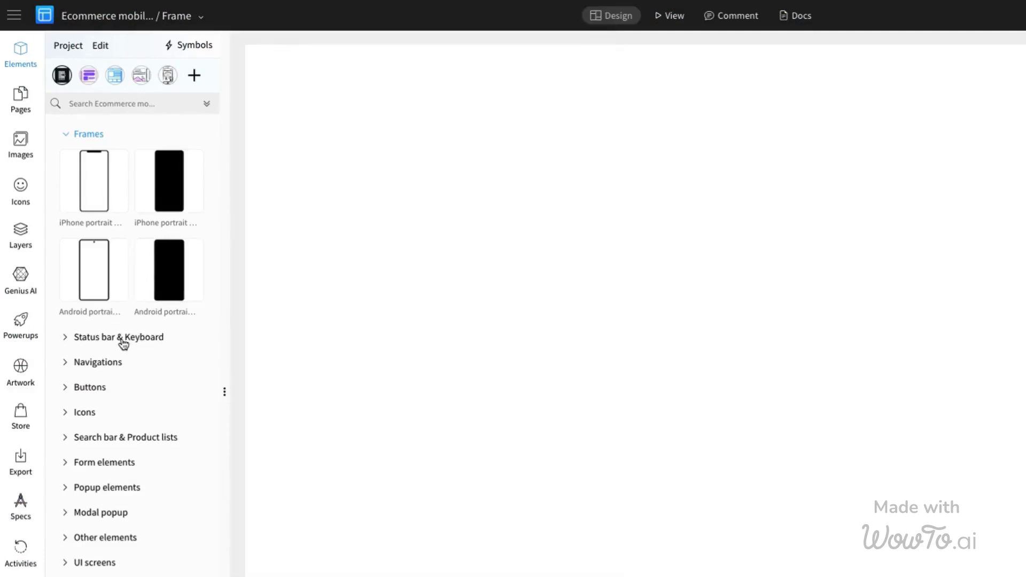
click(123, 343)
scroll(115, 442, down, 4)
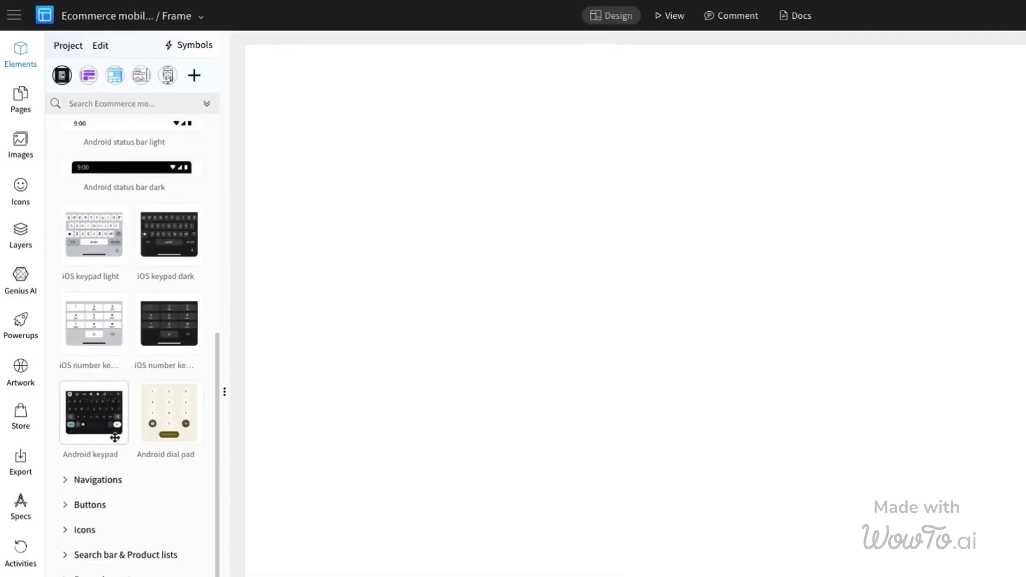
- Expand Navigations, Buttons, Icons and Search bar & Product lists, then collapse all categories
click(121, 481)
scroll(127, 483, down, 3)
scroll(127, 483, down, 3)
click(105, 508)
scroll(106, 509, down, 4)
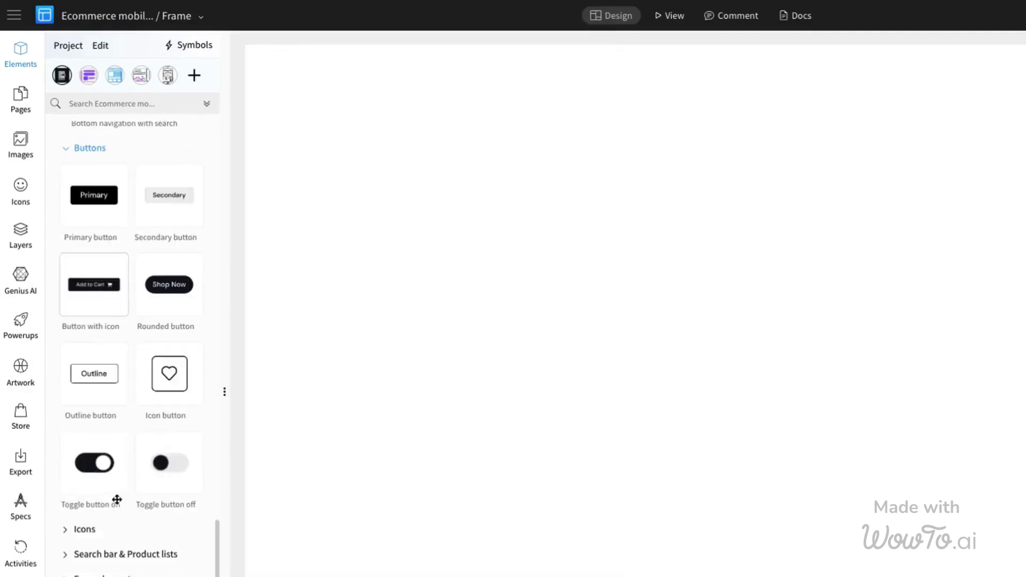
click(91, 531)
scroll(107, 521, down, 5)
click(120, 554)
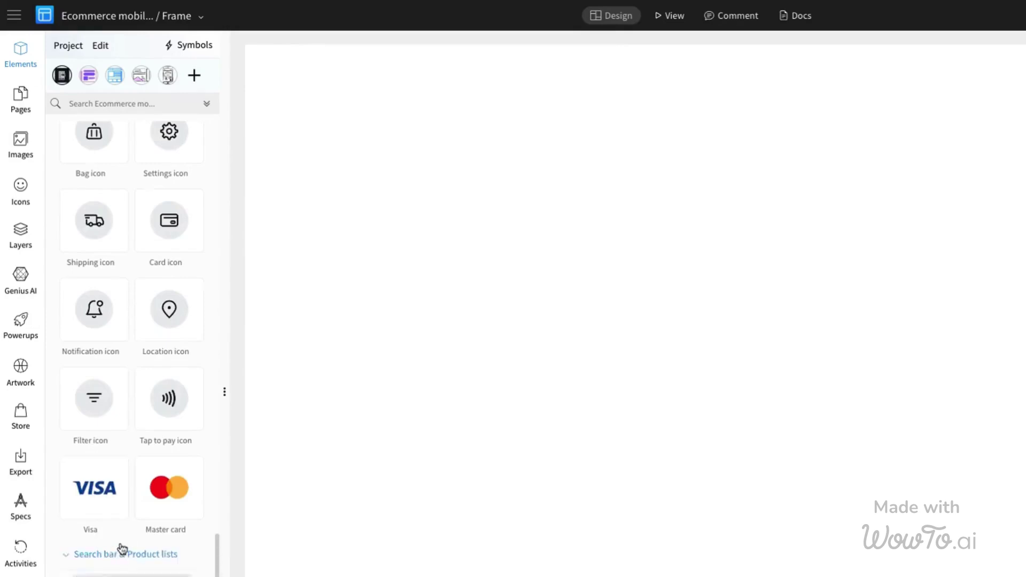
scroll(120, 549, down, 4)
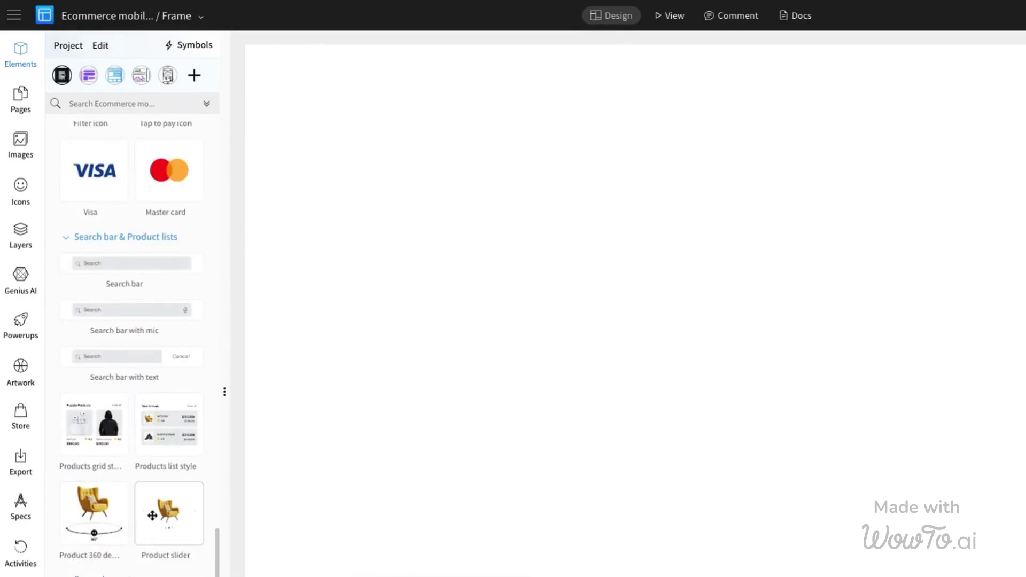
click(208, 104)
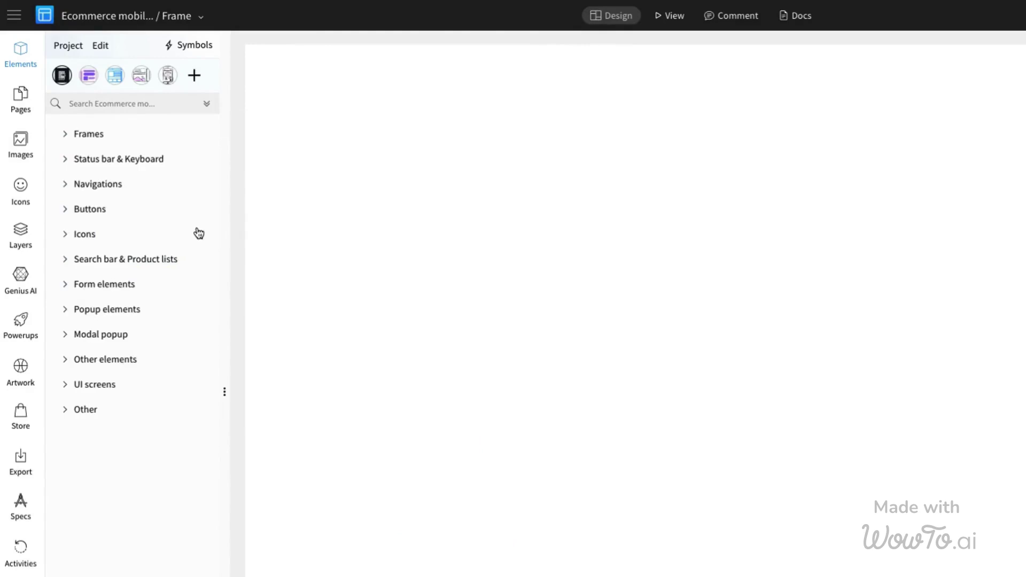
- Load the Ecommerce mobile pack and place an iPhone portrait frame on the page
click(150, 57)
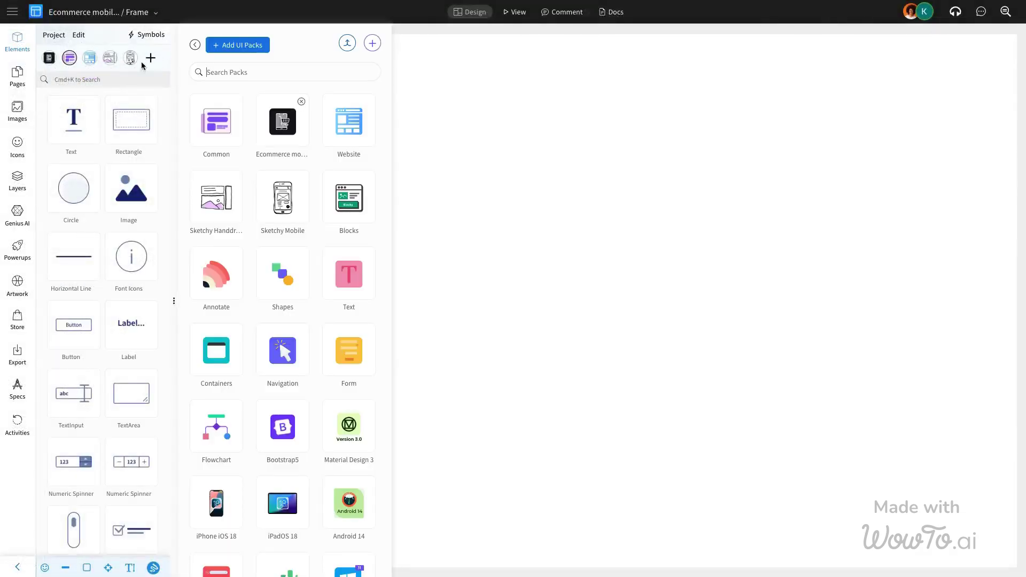
click(271, 134)
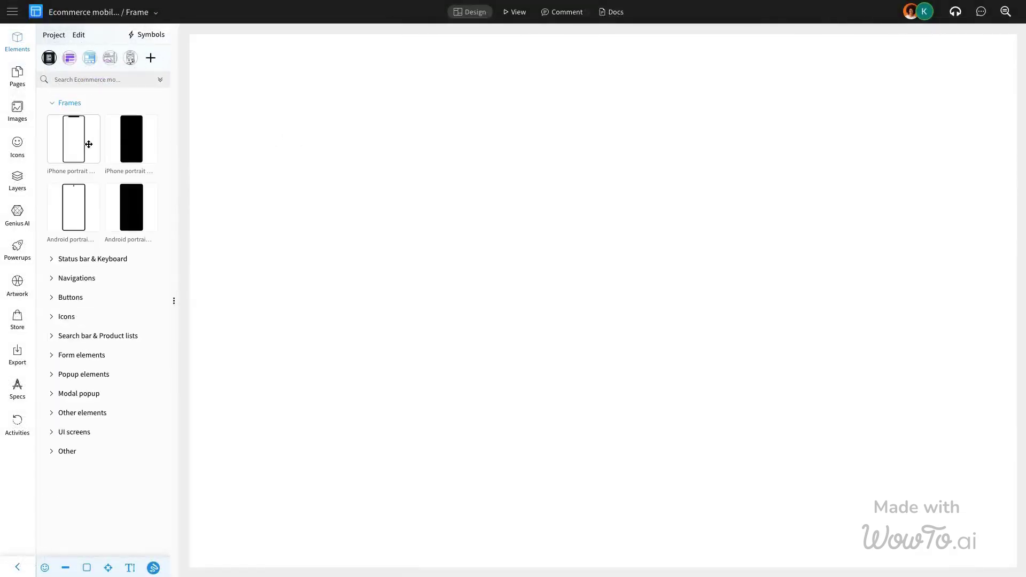
drag(87, 141, 519, 175)
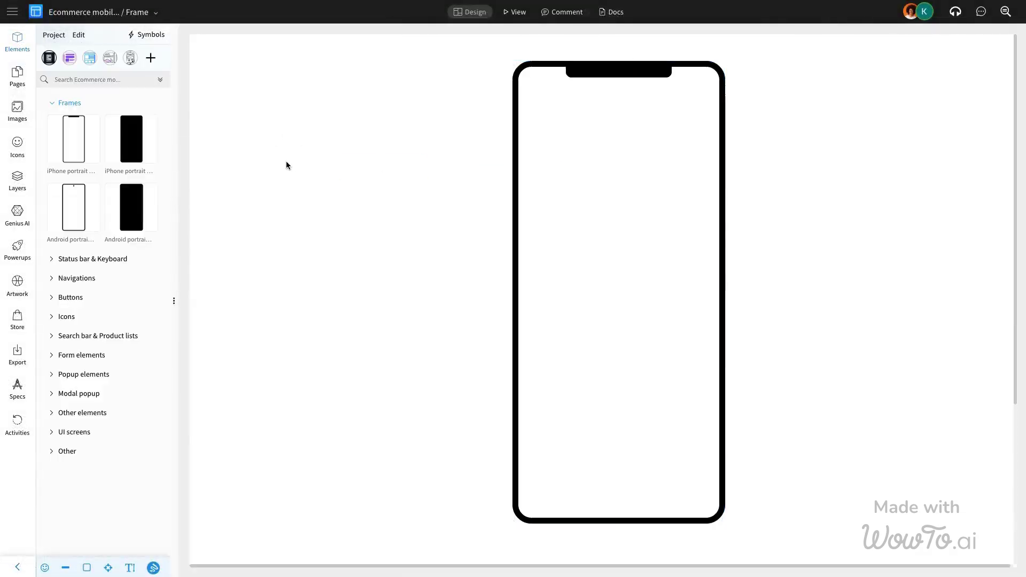
- Add a Home/Explore/Cart/Profile bottom navigation bar inside the phone frame
click(102, 258)
drag(103, 276, 508, 134)
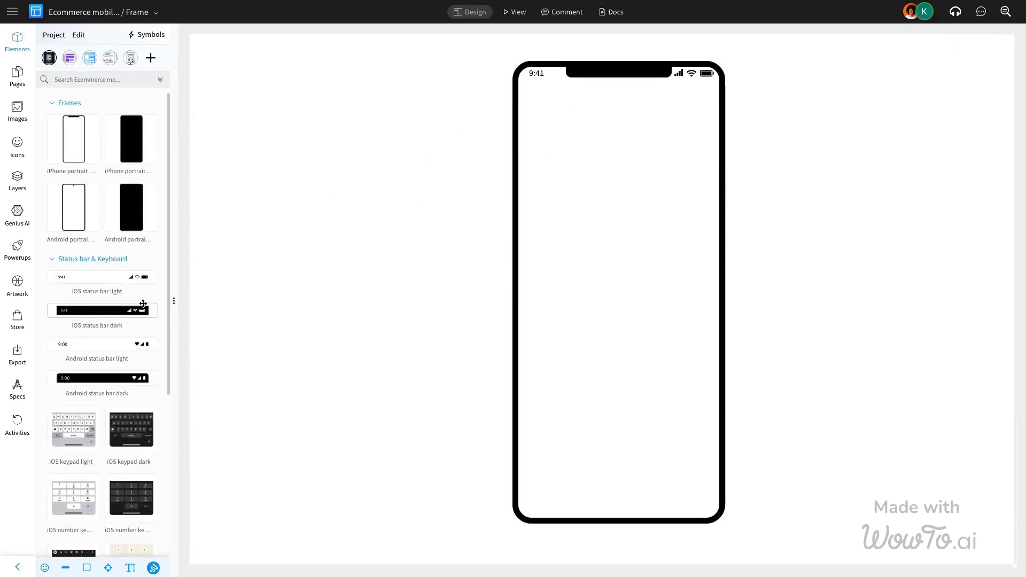
scroll(142, 303, down, 5)
click(77, 370)
scroll(121, 346, down, 5)
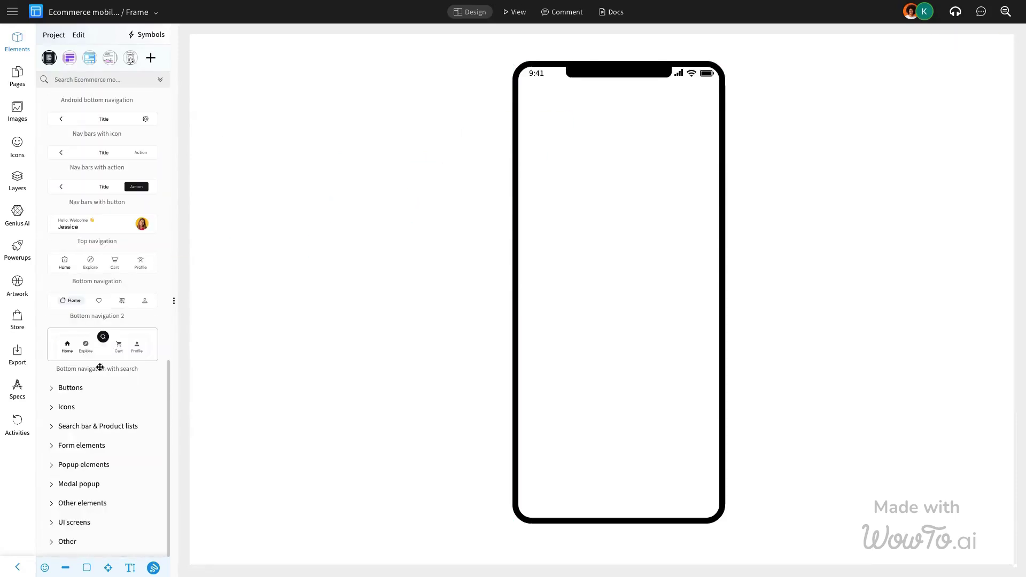
drag(113, 267, 618, 491)
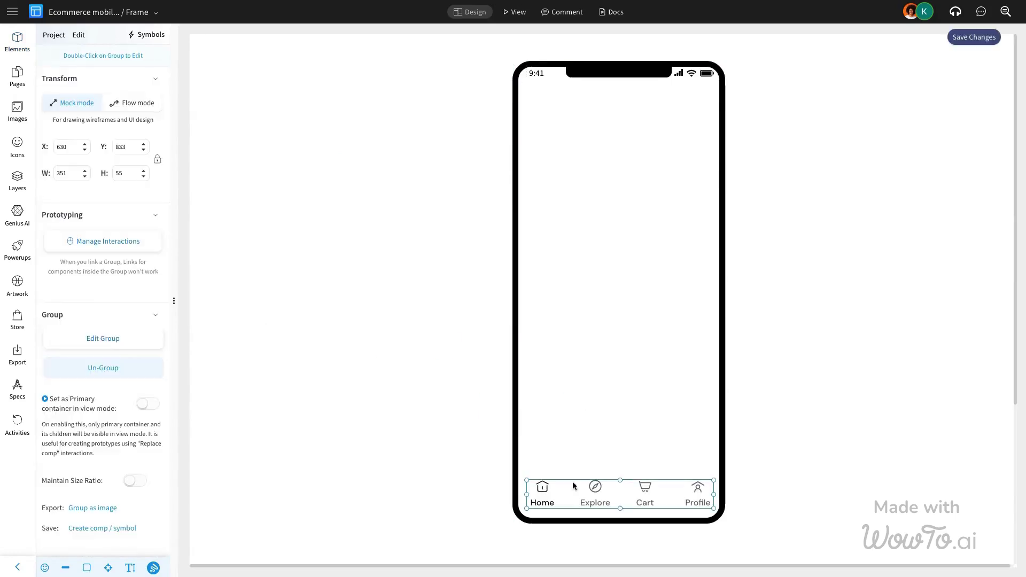
click(512, 439)
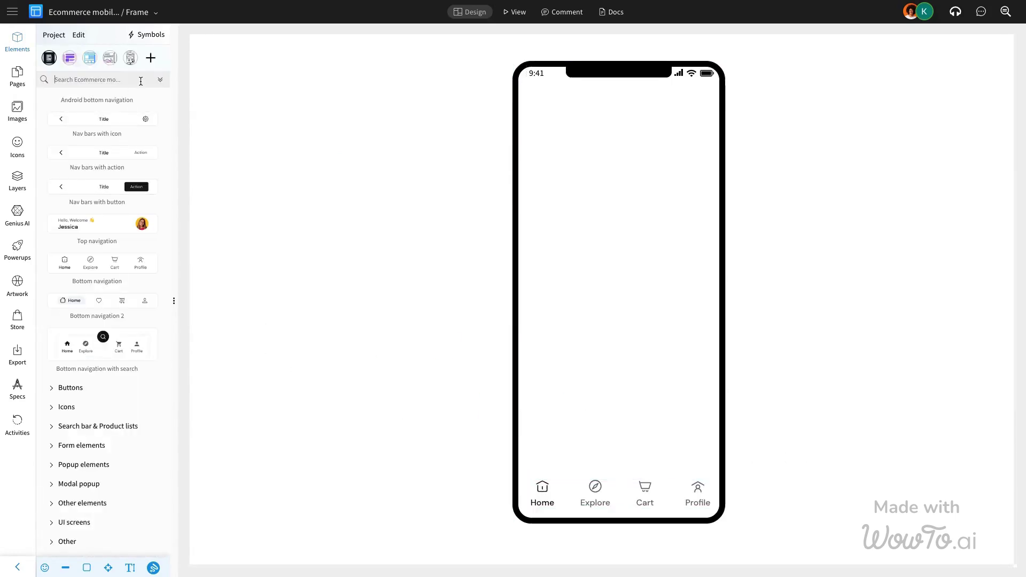
text(line)
- Place a light grey divider line above the bottom navigation bar
drag(76, 313, 554, 475)
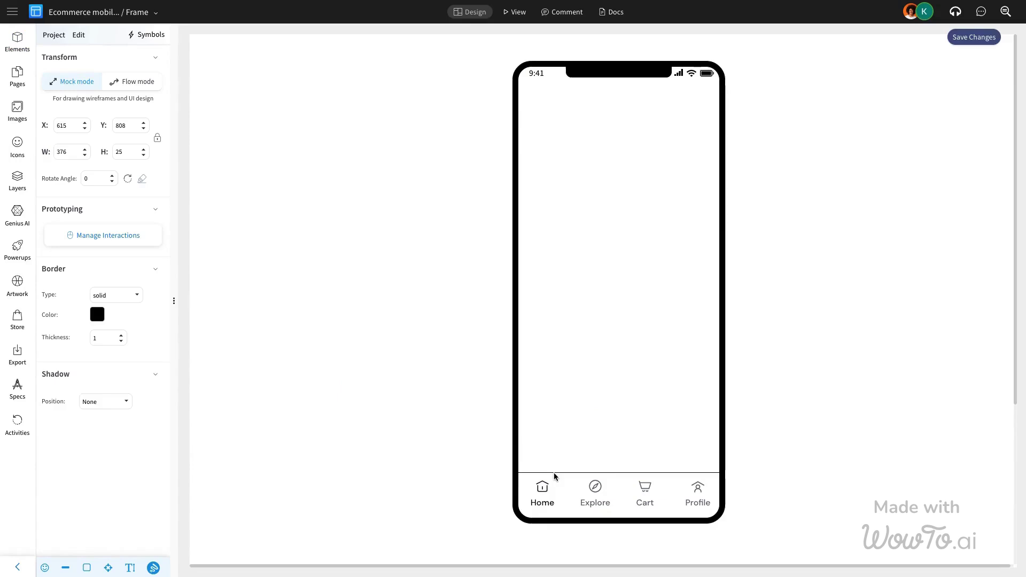
click(97, 314)
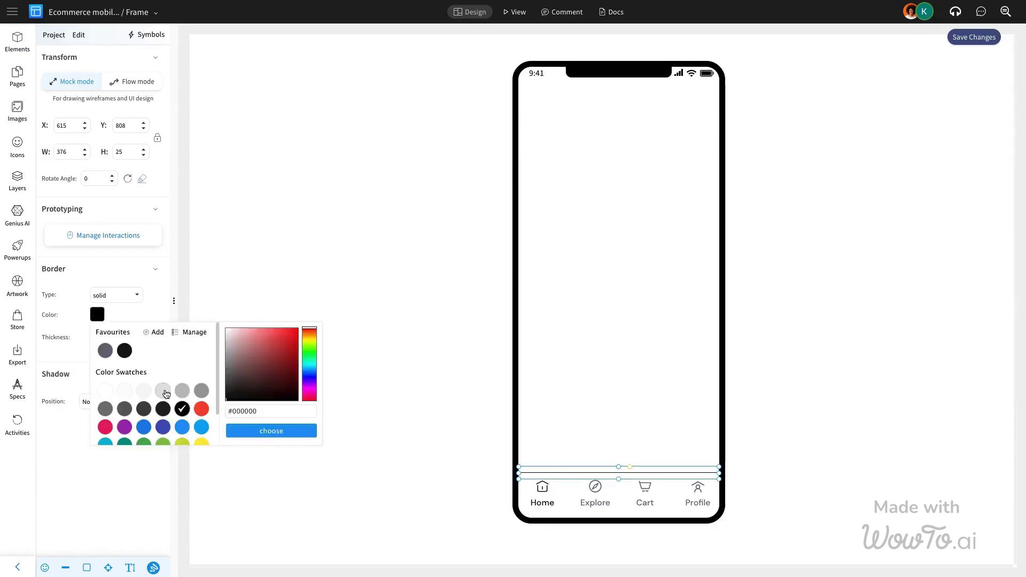
click(165, 393)
click(595, 488)
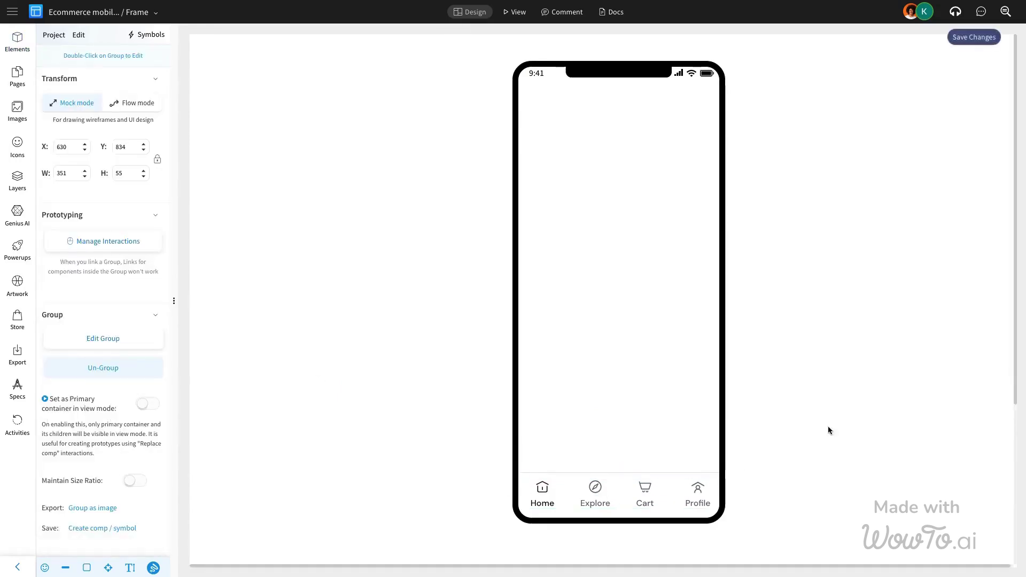
- Add a home indicator at the phone's bottom and group all frame components
click(962, 37)
click(364, 280)
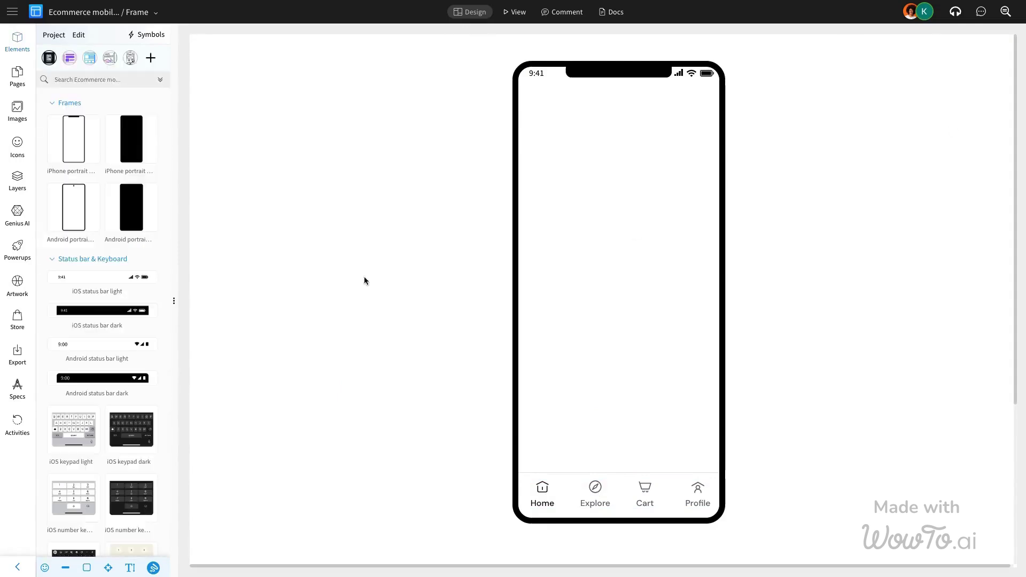
scroll(118, 351, down, 8)
scroll(118, 351, up, 5)
click(118, 351)
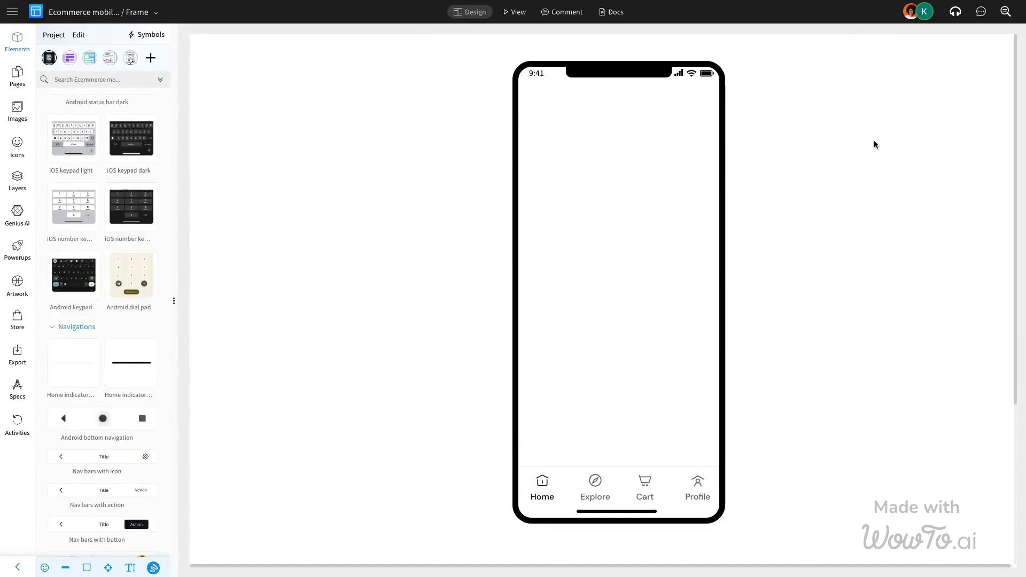
key(ctrl+a)
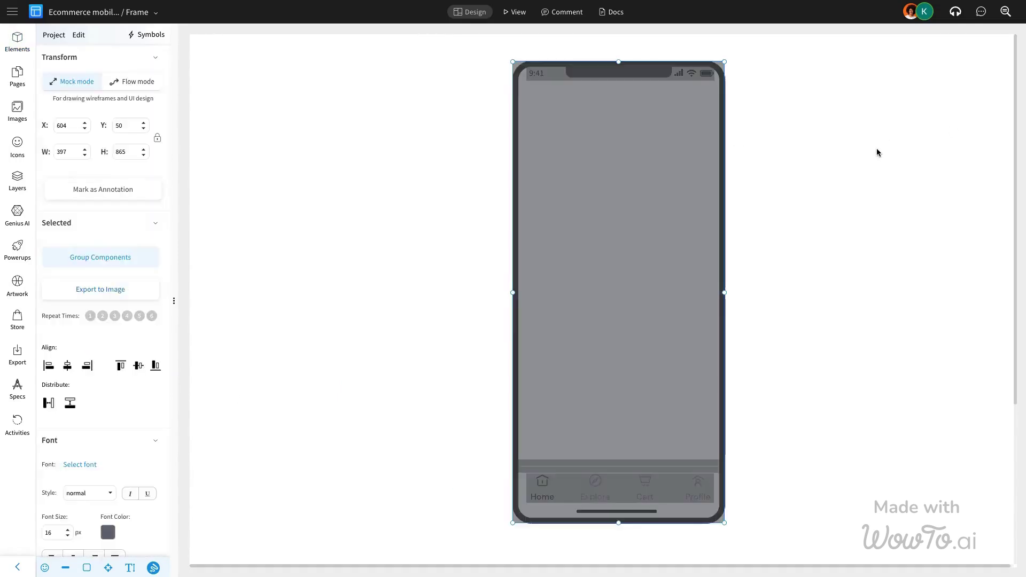
click(117, 259)
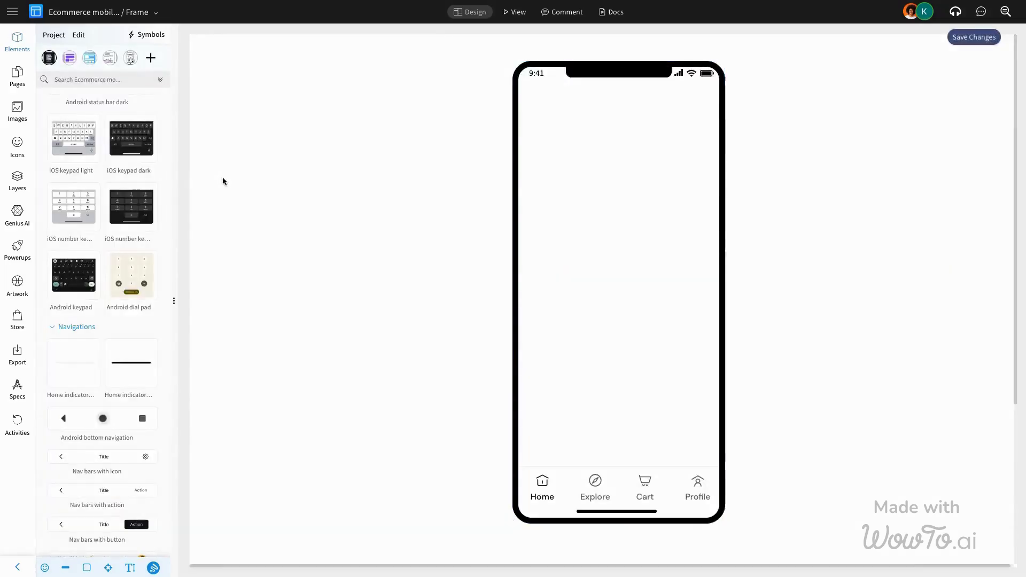
scroll(67, 107, up, 3)
- Create a new page named 'Home' and set the Frame page as its master
click(17, 75)
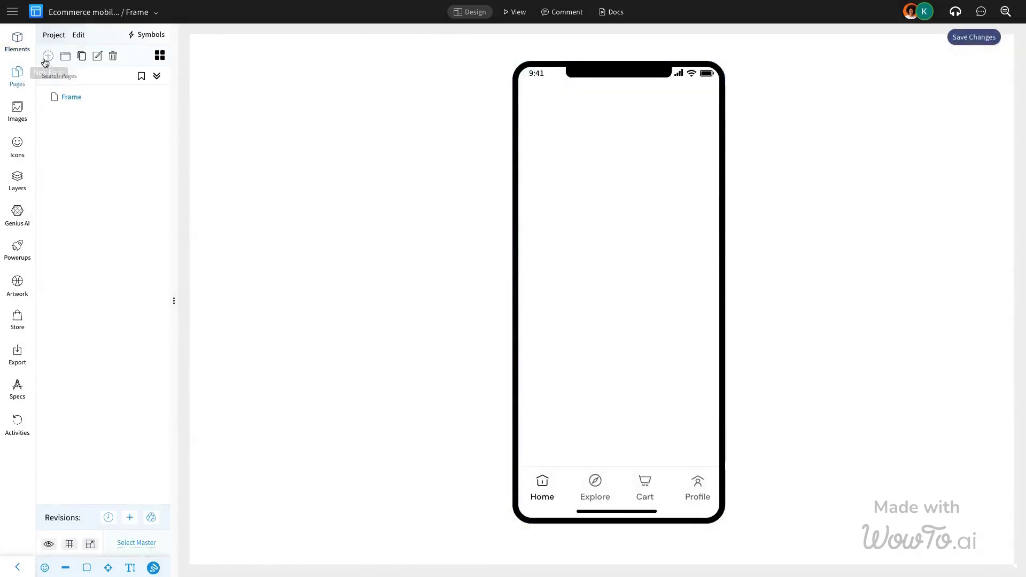
click(45, 60)
double_click(73, 114)
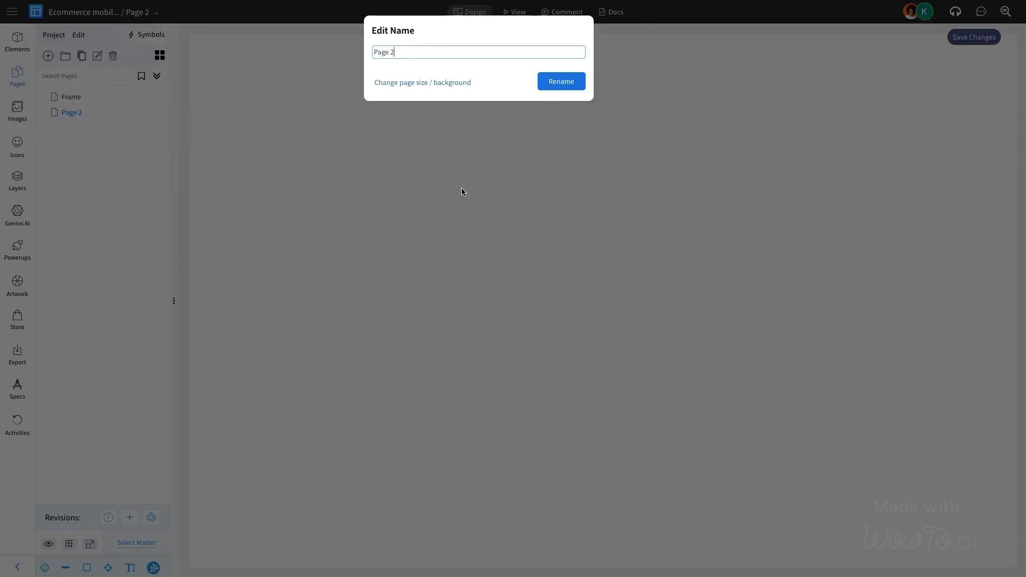
key(ctrl+a)
key(Return)
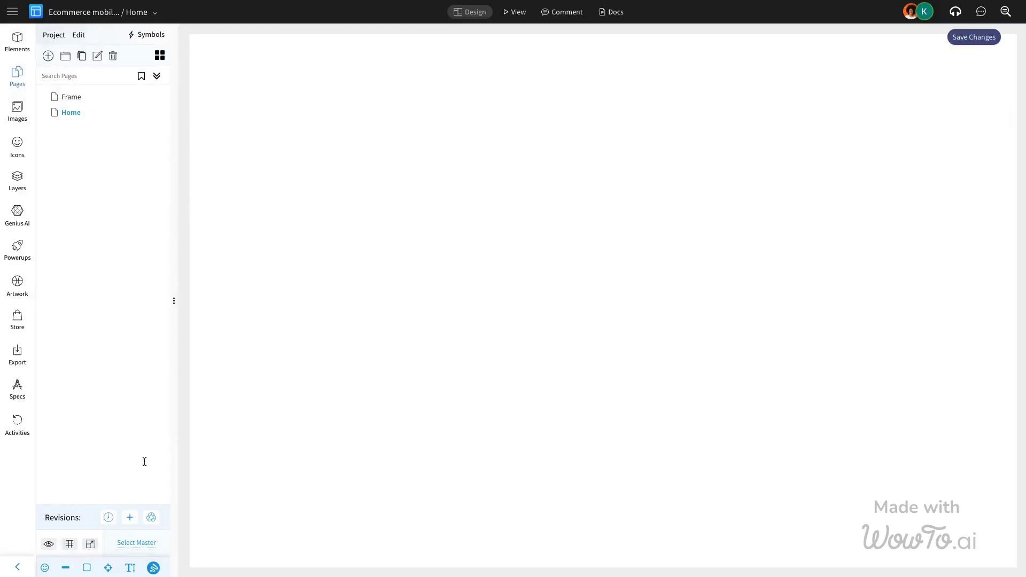
click(137, 543)
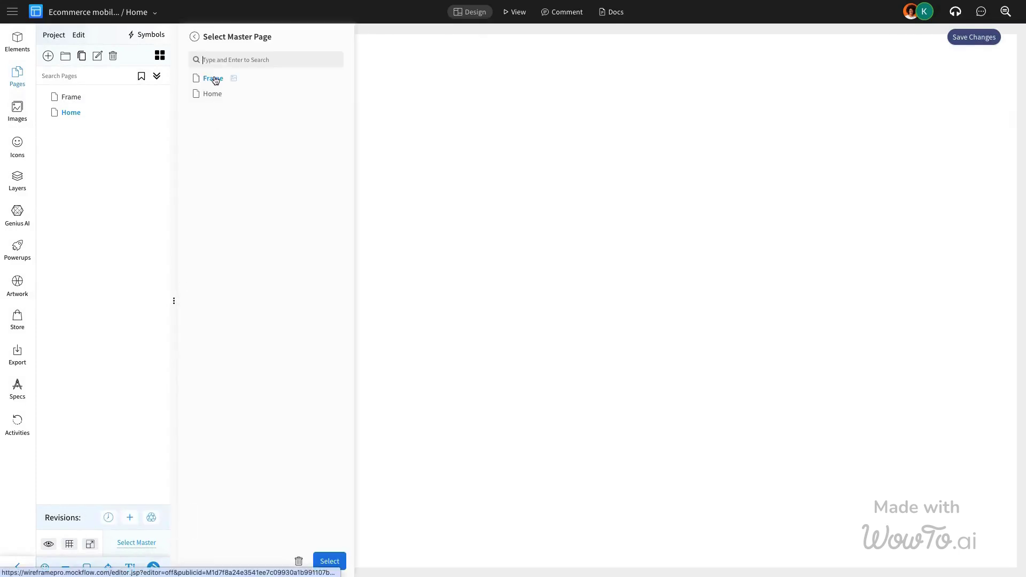
click(334, 555)
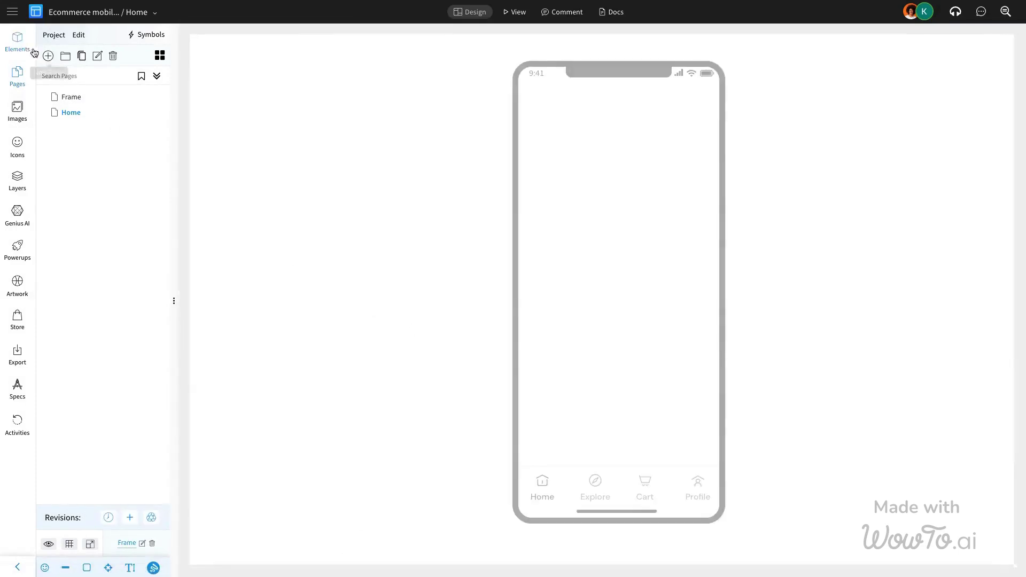
- Apply the Frame master and add a search bar with mic below the welcome header
click(18, 42)
scroll(120, 241, down, 10)
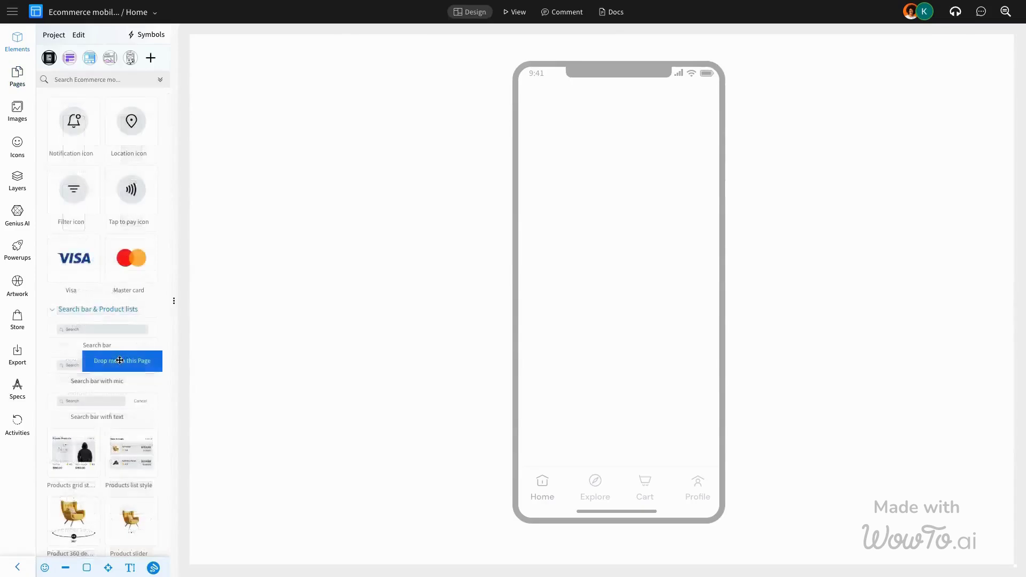
scroll(120, 328, up, 5)
scroll(119, 329, up, 2)
scroll(120, 328, down, 3)
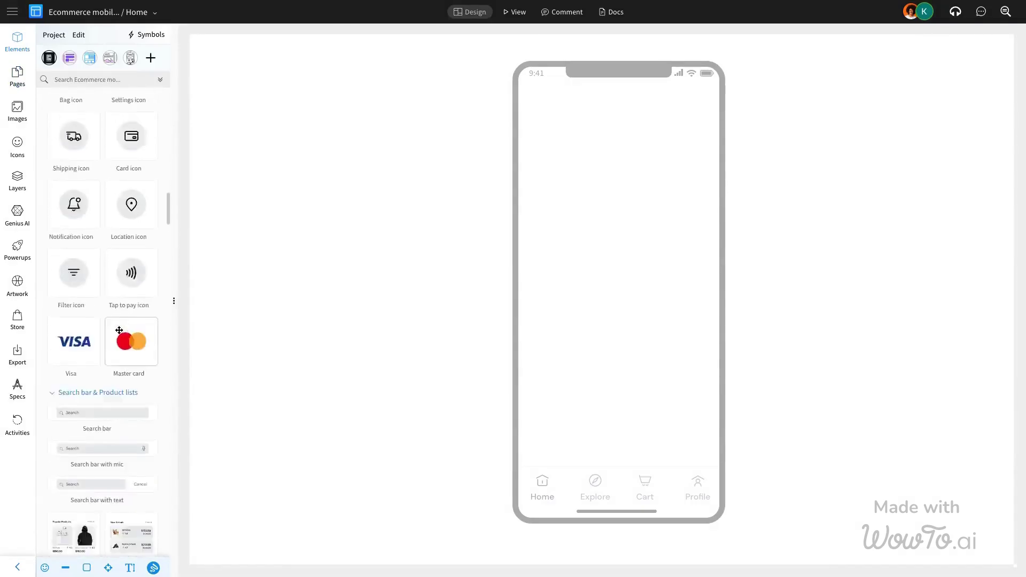
scroll(120, 329, up, 8)
scroll(120, 329, down, 1)
scroll(119, 331, down, 3)
scroll(119, 330, up, 3)
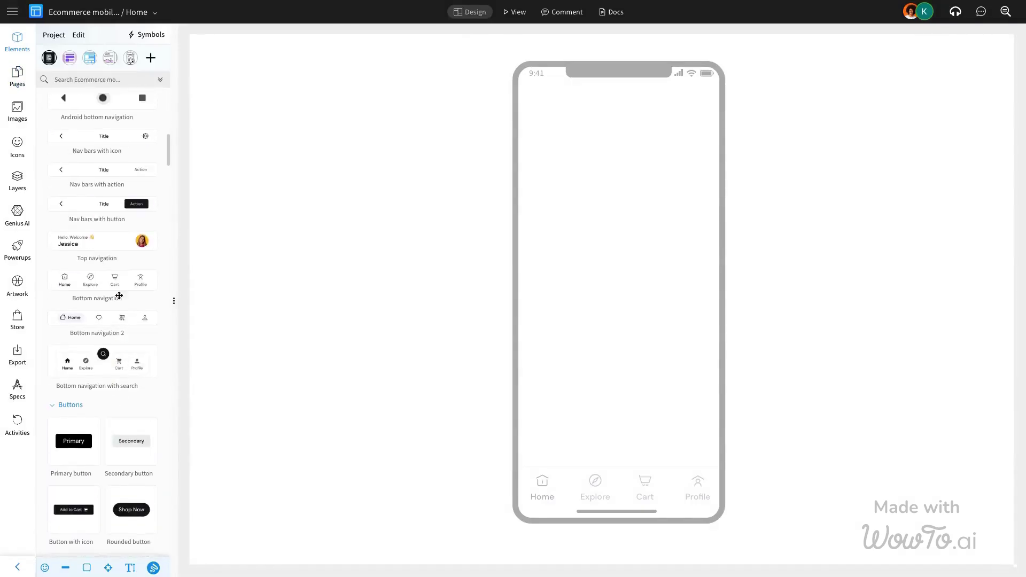
drag(121, 246, 621, 204)
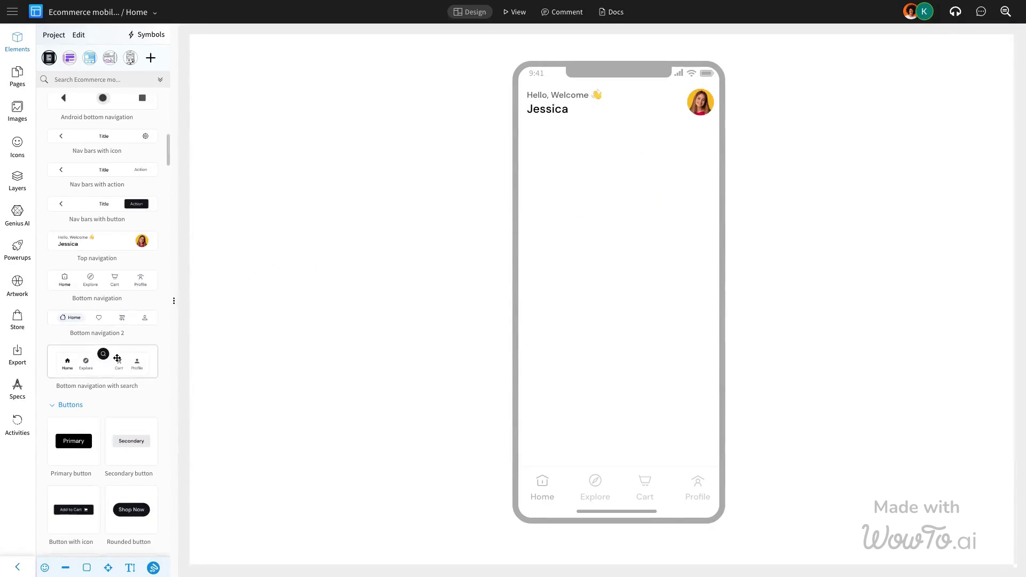
scroll(120, 353, down, 5)
scroll(120, 353, down, 3)
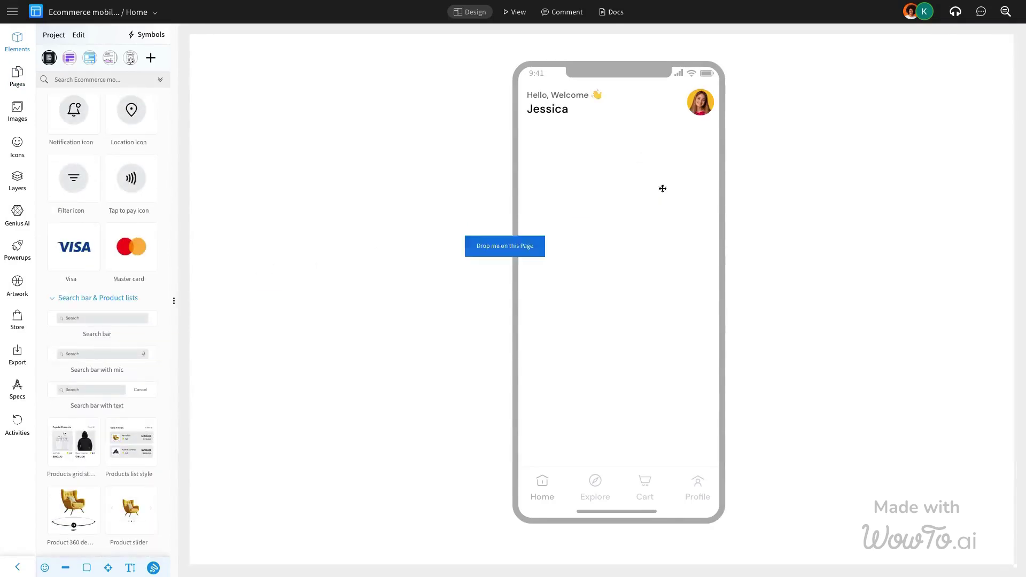
drag(97, 353, 662, 188)
click(653, 141)
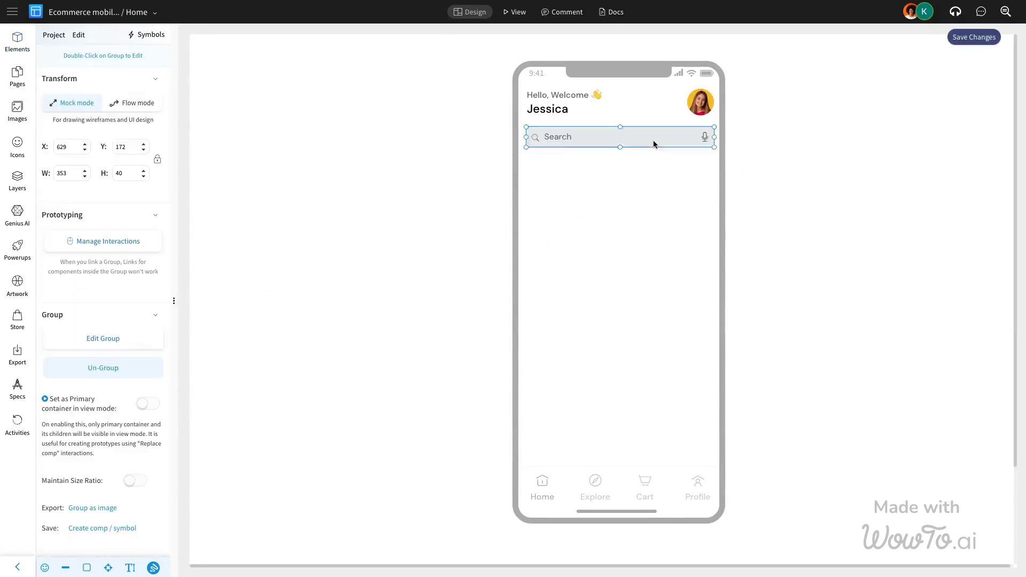
click(818, 177)
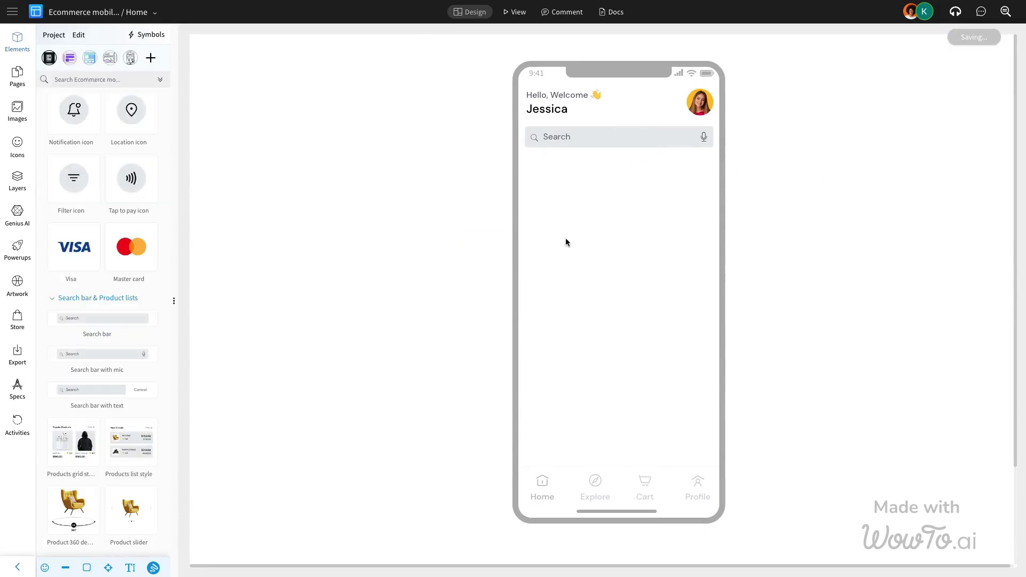
scroll(113, 376, down, 2)
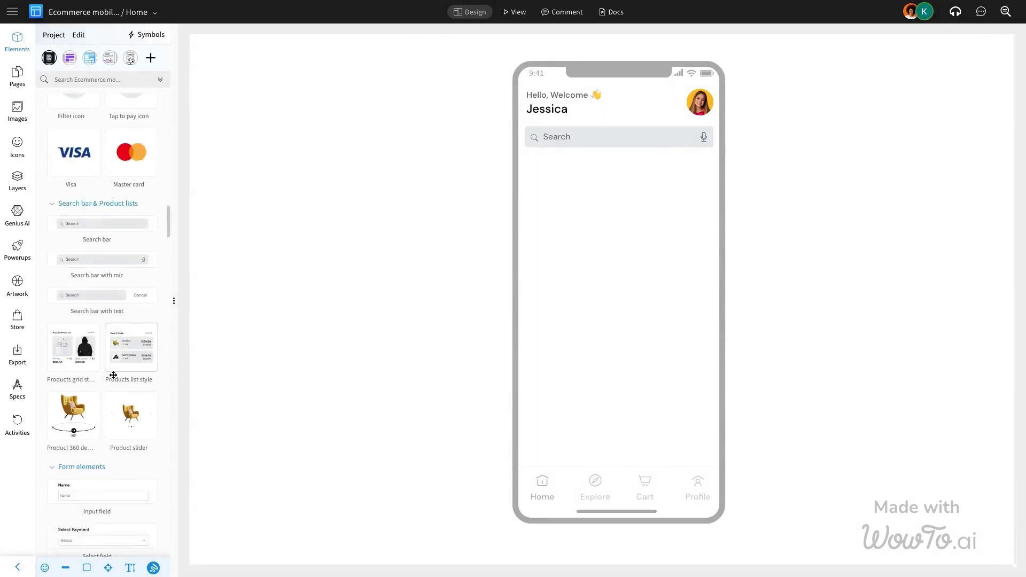
scroll(113, 375, down, 5)
scroll(113, 376, down, 5)
scroll(109, 365, down, 5)
scroll(105, 361, up, 3)
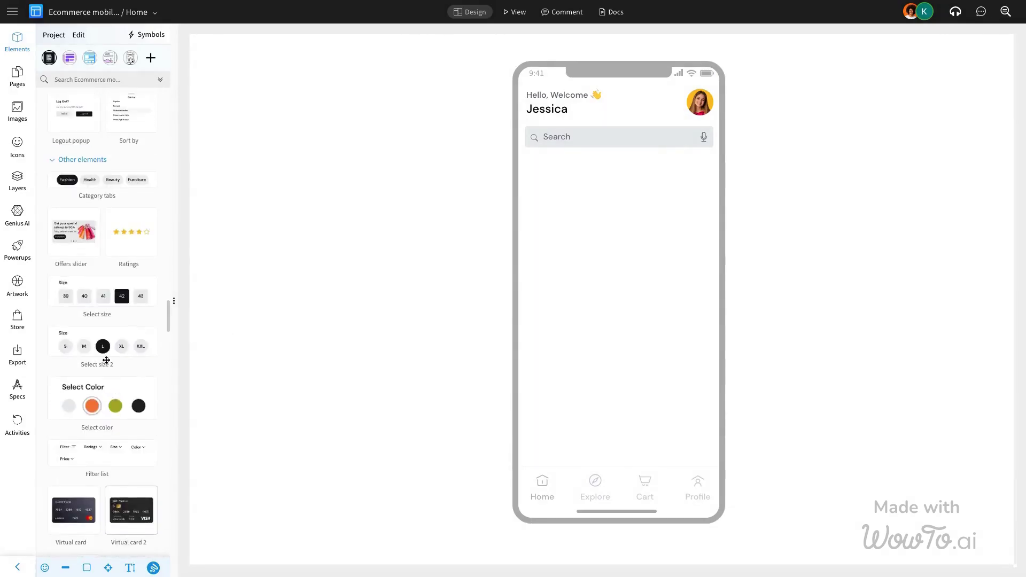
- Position the 'sale up to 50%' banner under the search bar and add an editable text box below
drag(74, 232, 609, 241)
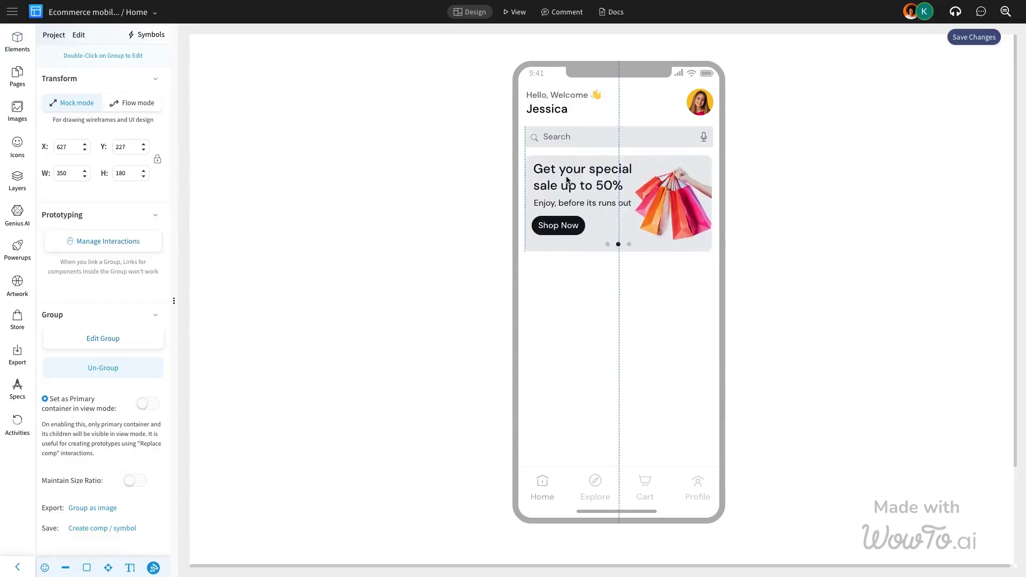
drag(567, 181, 580, 188)
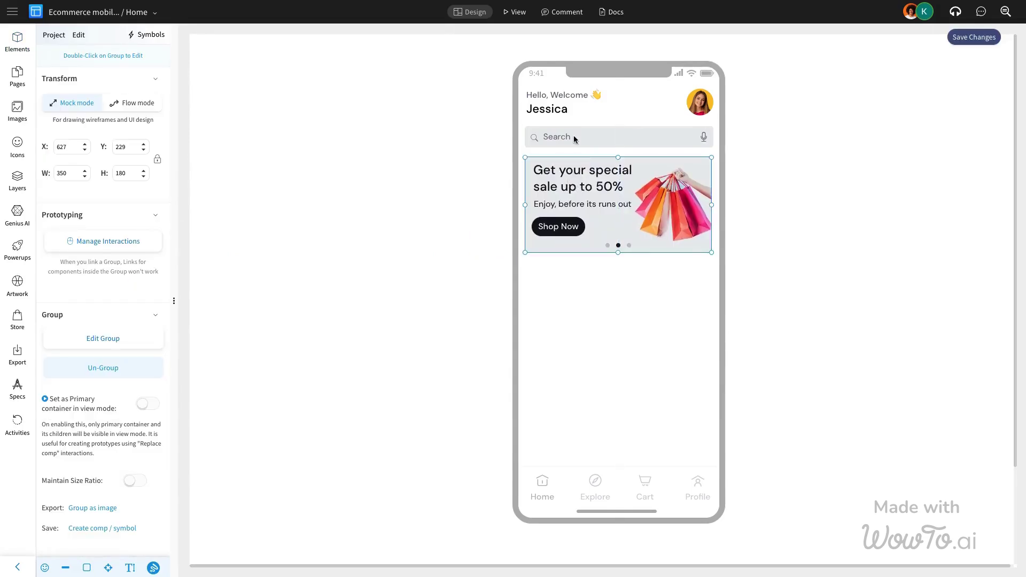
click(102, 367)
click(287, 357)
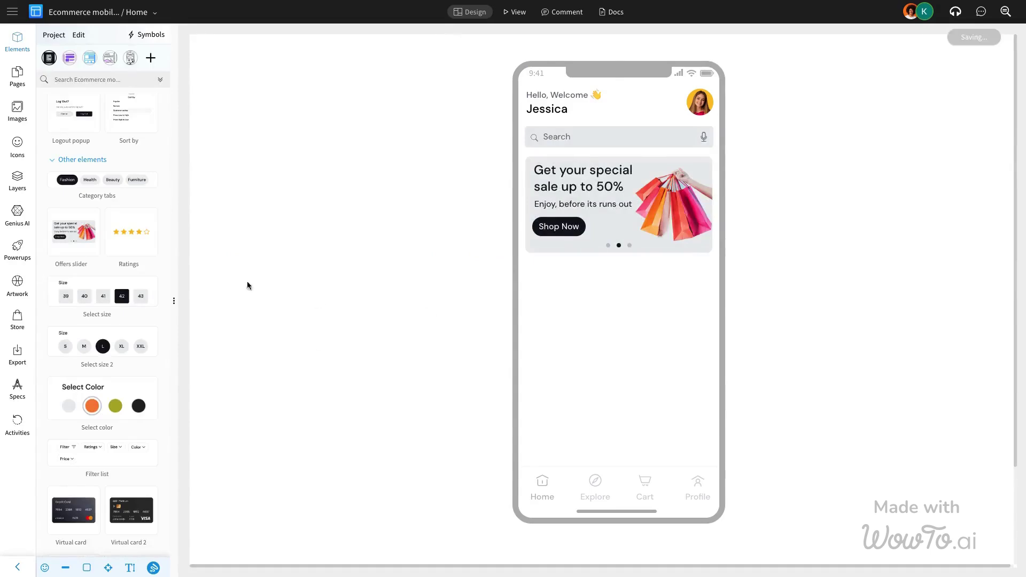
scroll(84, 157, up, 1)
scroll(105, 115, up, 5)
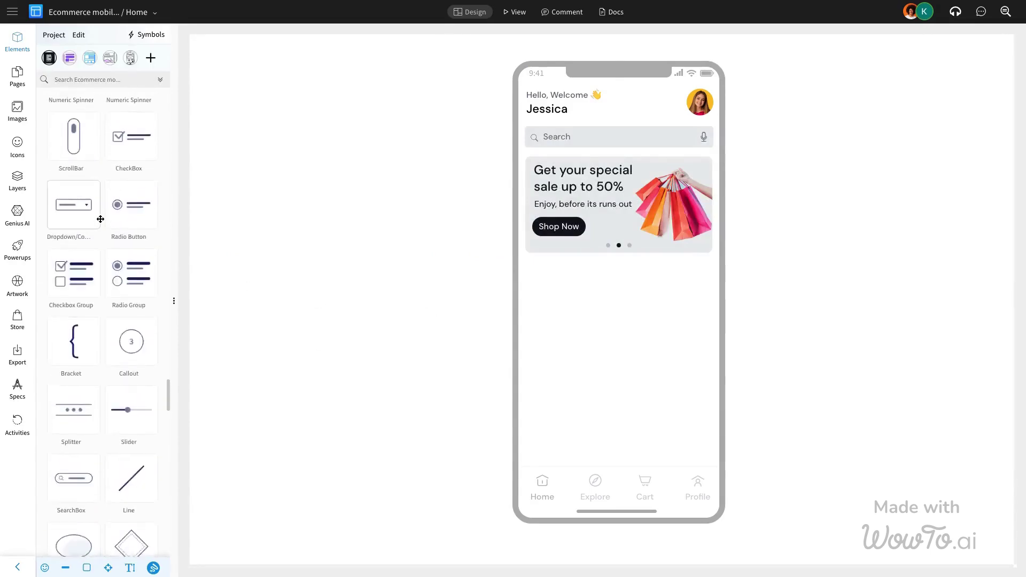
scroll(102, 160, up, 5)
scroll(100, 219, up, 5)
drag(80, 303, 573, 295)
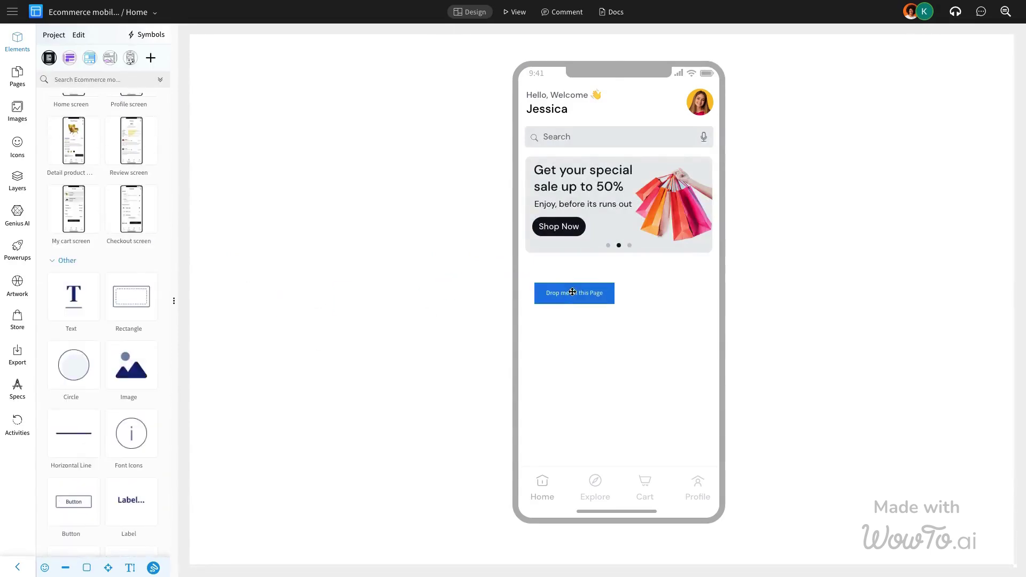
double_click(572, 295)
text(c)
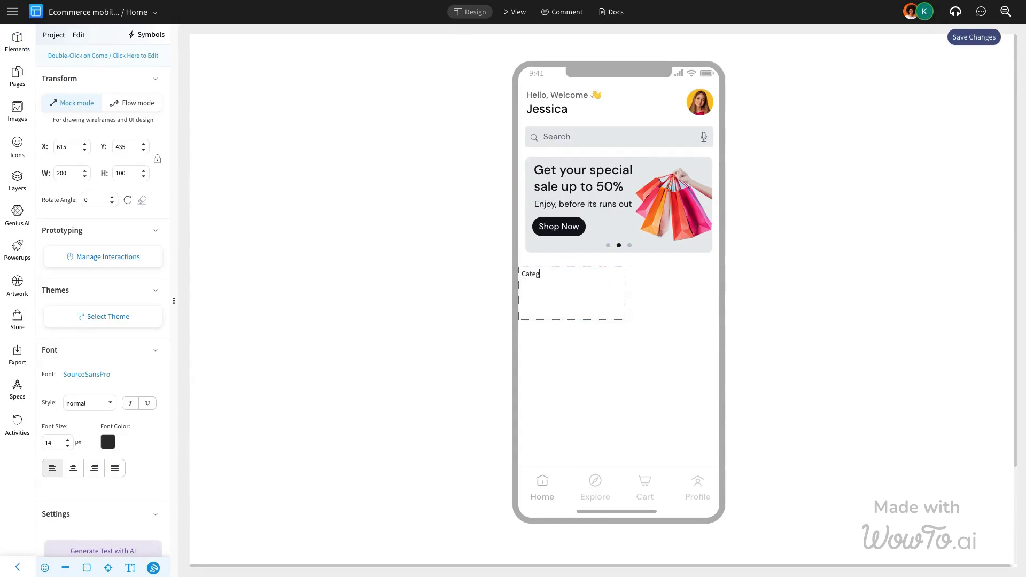
text(ories)
- Finish the 'Categories' heading and add Fashion, Health, Beauty and Furniture tabs beneath it
click(630, 273)
click(859, 286)
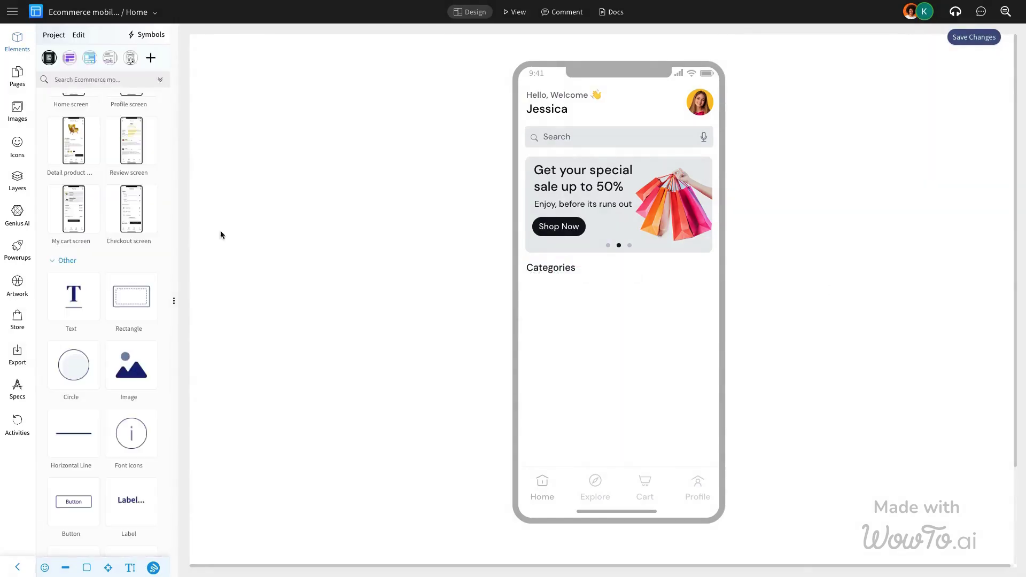
scroll(97, 236, up, 3)
scroll(97, 241, up, 5)
scroll(97, 241, up, 5)
scroll(98, 246, up, 2)
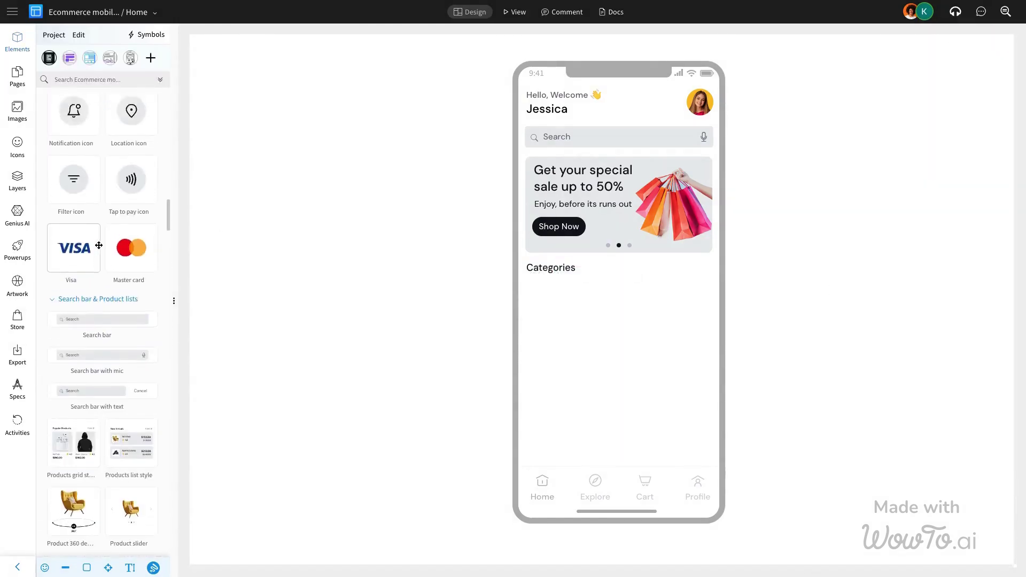
scroll(98, 245, down, 5)
scroll(99, 246, down, 5)
scroll(98, 245, down, 1)
scroll(98, 246, down, 3)
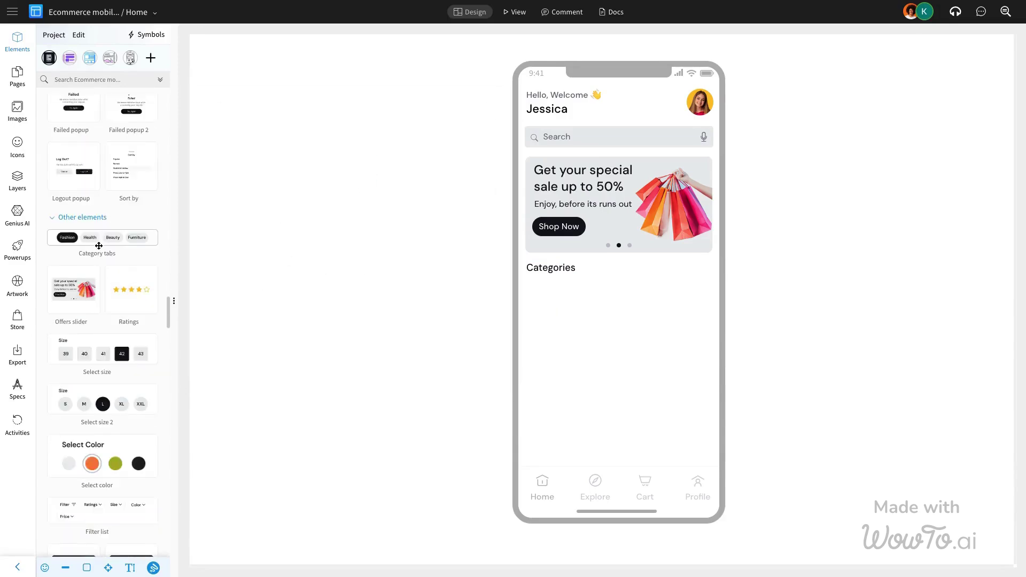
drag(98, 245, 593, 293)
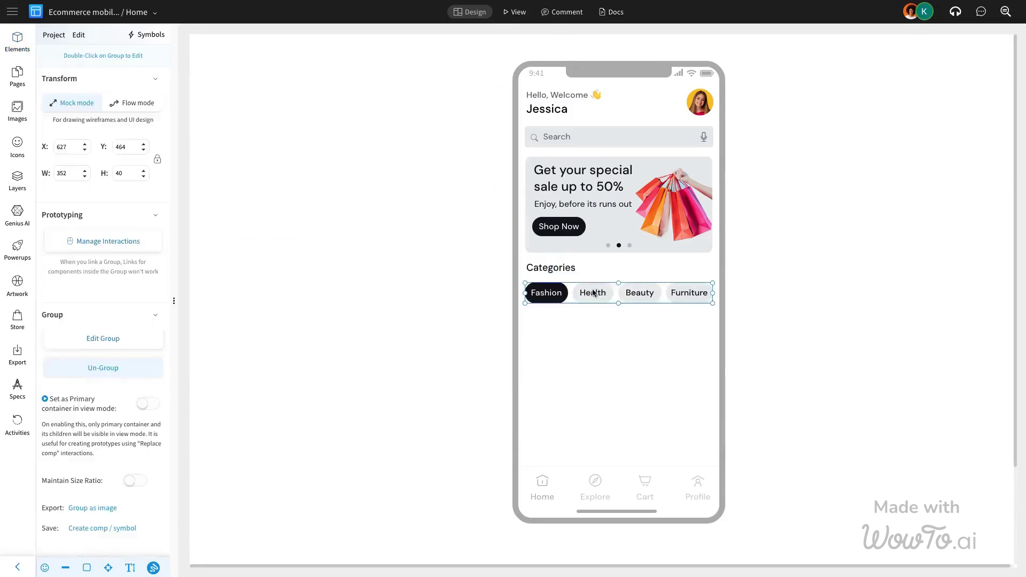
click(809, 299)
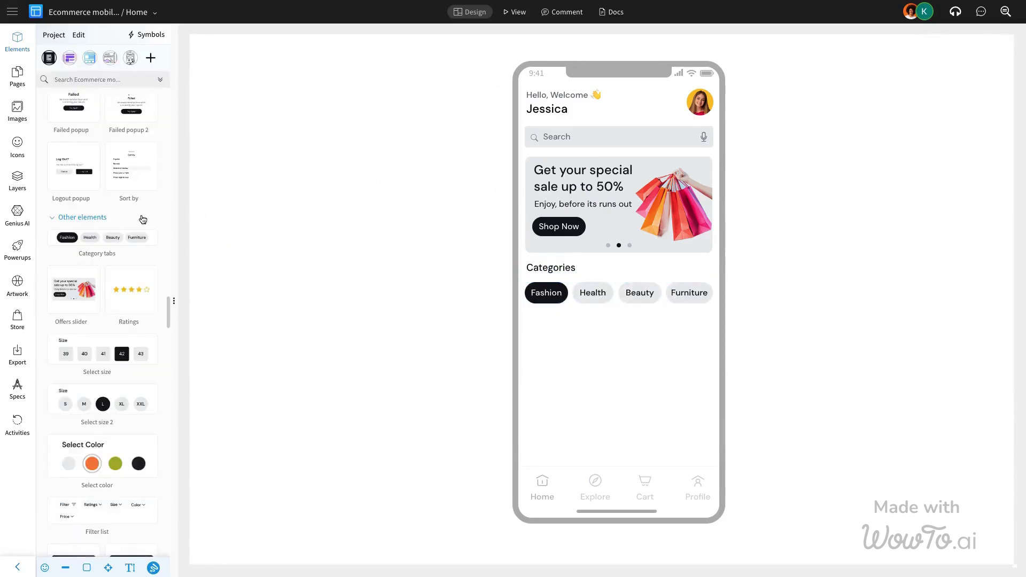
scroll(137, 220, up, 5)
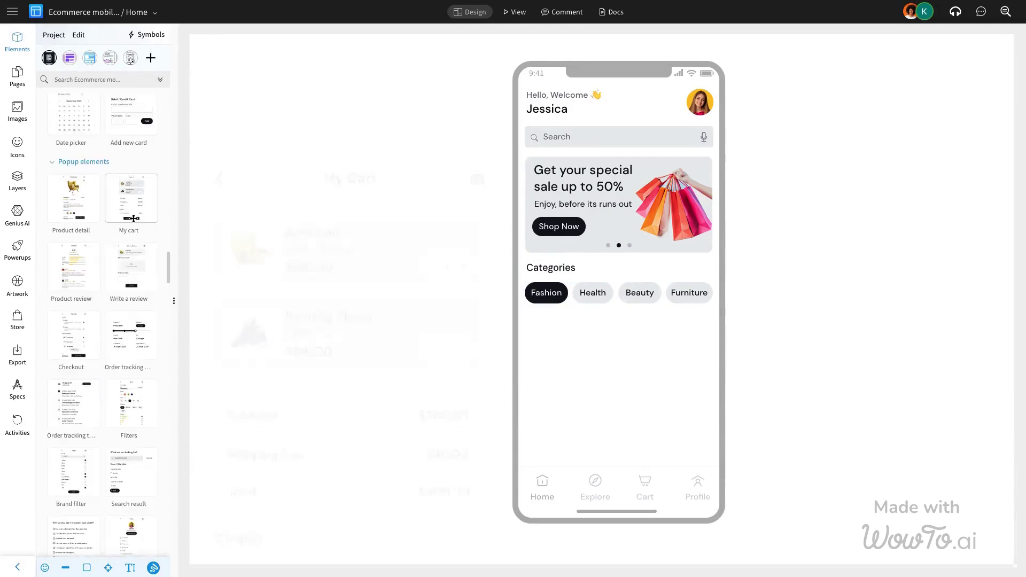
scroll(135, 220, up, 5)
scroll(133, 218, up, 5)
scroll(133, 218, up, 2)
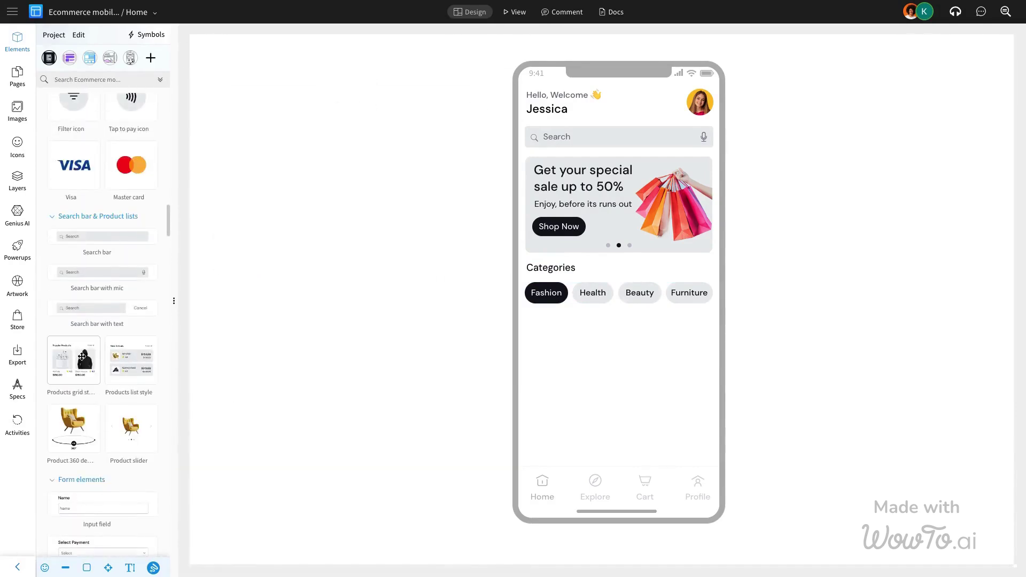
drag(74, 361, 576, 310)
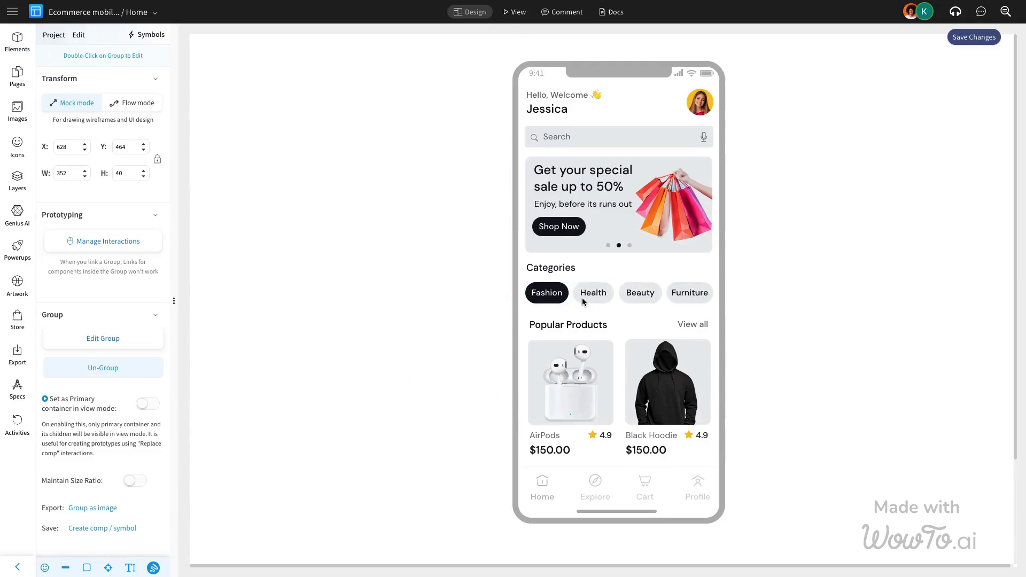
- Check the Popular Products grid under the categories and save the Home page
click(561, 270)
click(590, 345)
click(772, 350)
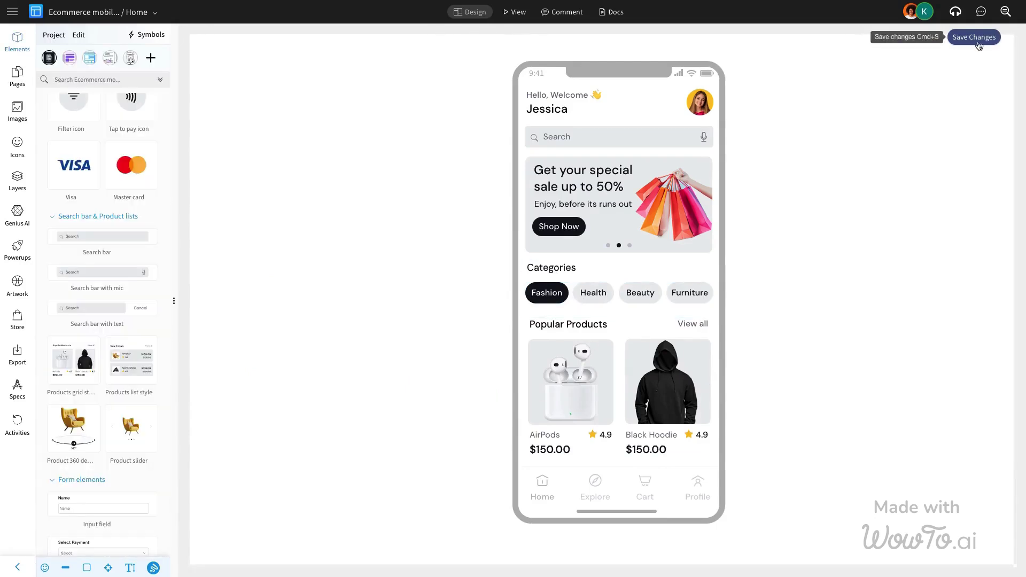
click(973, 38)
- Select all the Home page content and group it into one unit
click(17, 77)
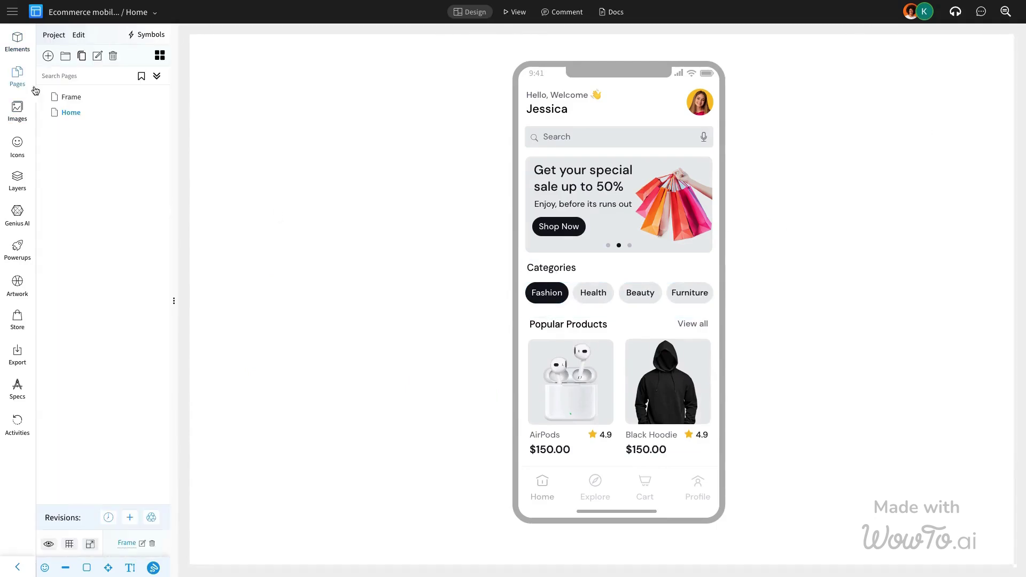
key(ctrl+a)
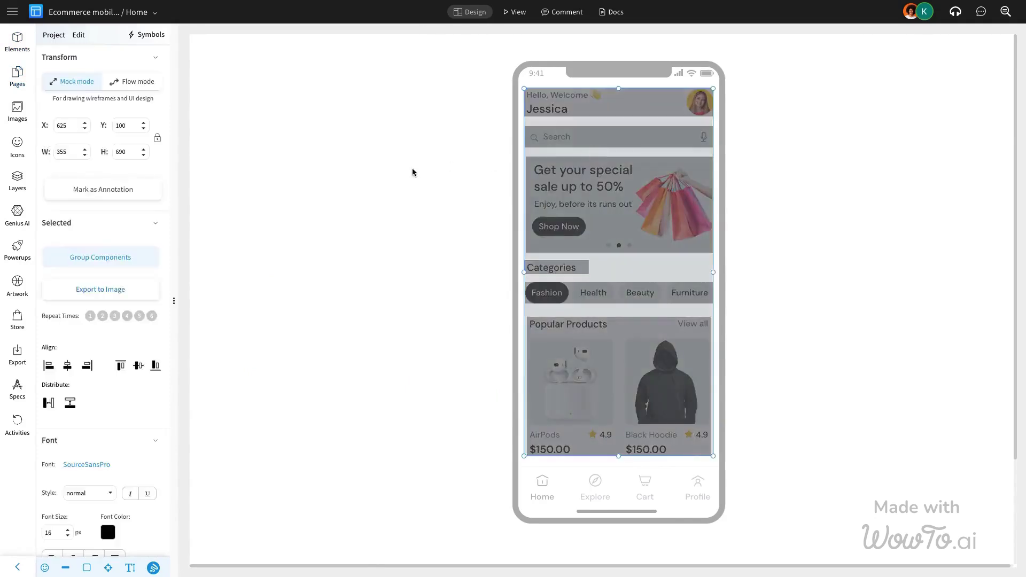
click(139, 259)
click(626, 206)
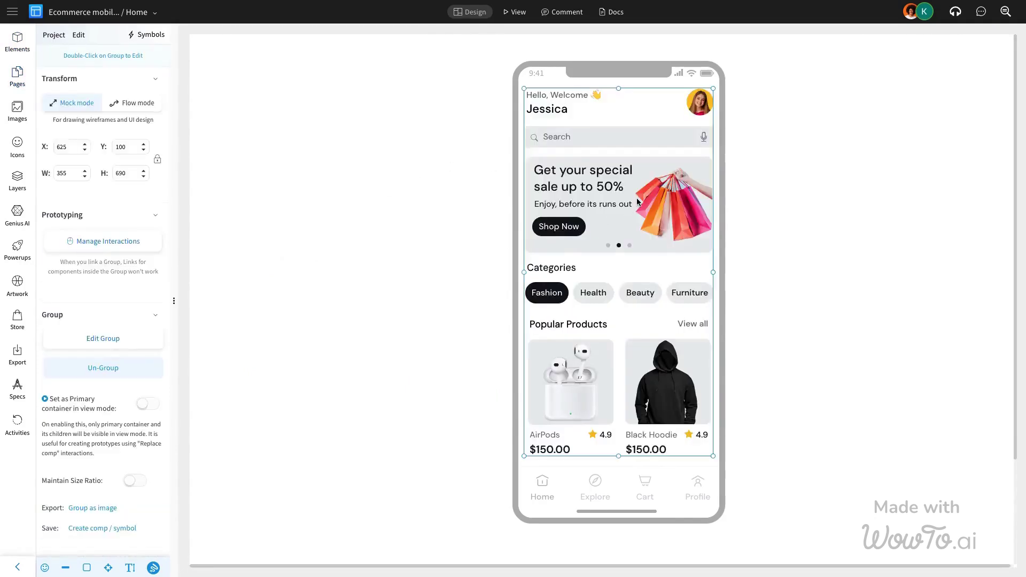
key(Escape)
click(681, 200)
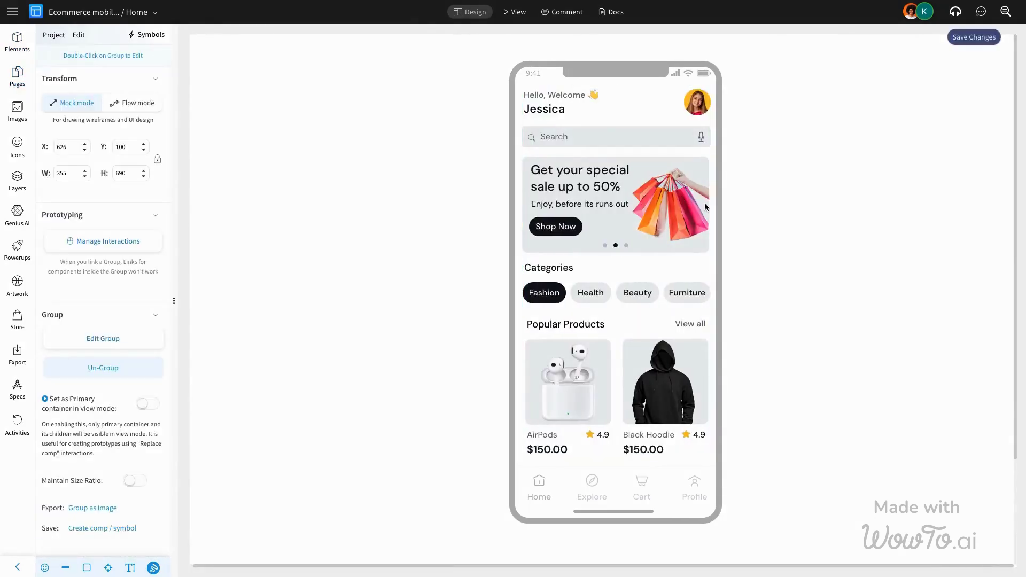
click(766, 210)
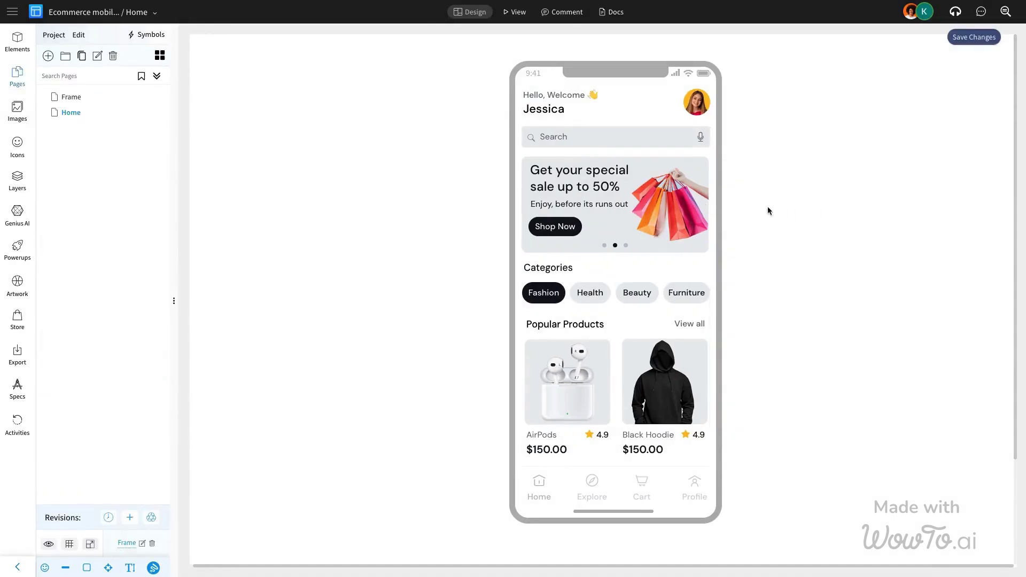
- Add a new page named 'Detail product'
click(49, 55)
double_click(71, 129)
text(Detail product)
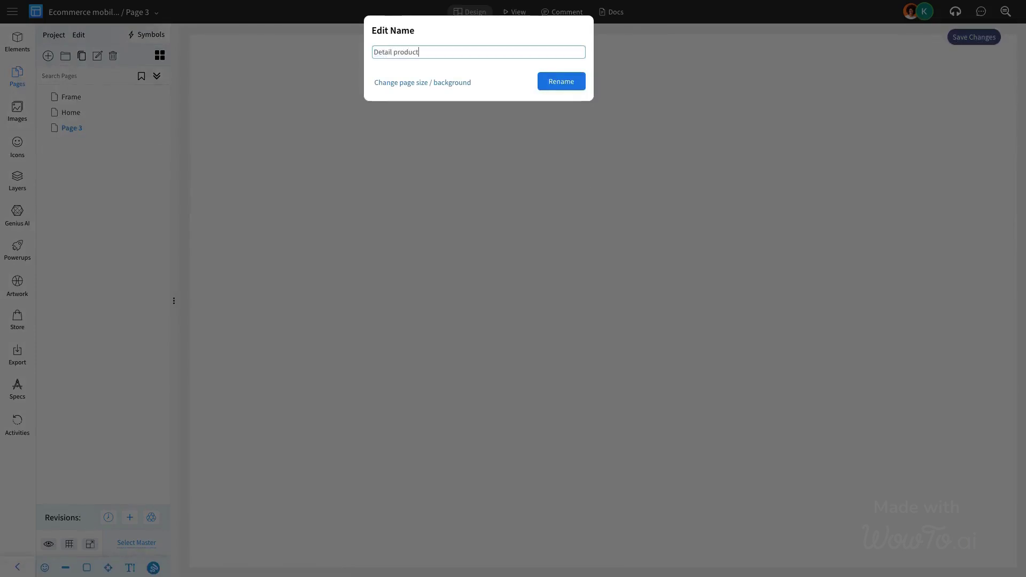
key(Return)
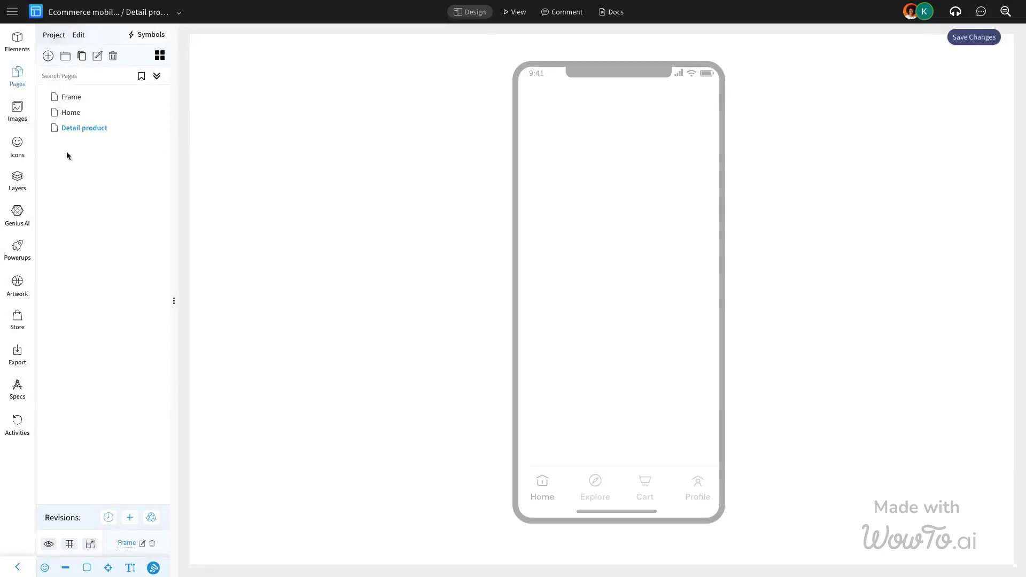
- Place the armchair product-detail screen inside the phone frame and save
click(18, 48)
scroll(120, 291, down, 5)
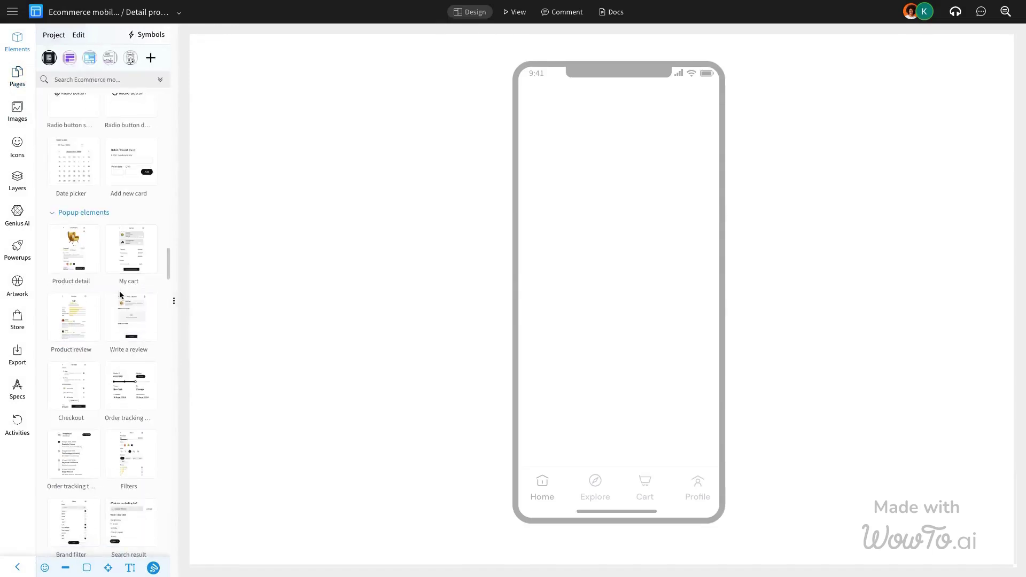
drag(74, 248, 619, 196)
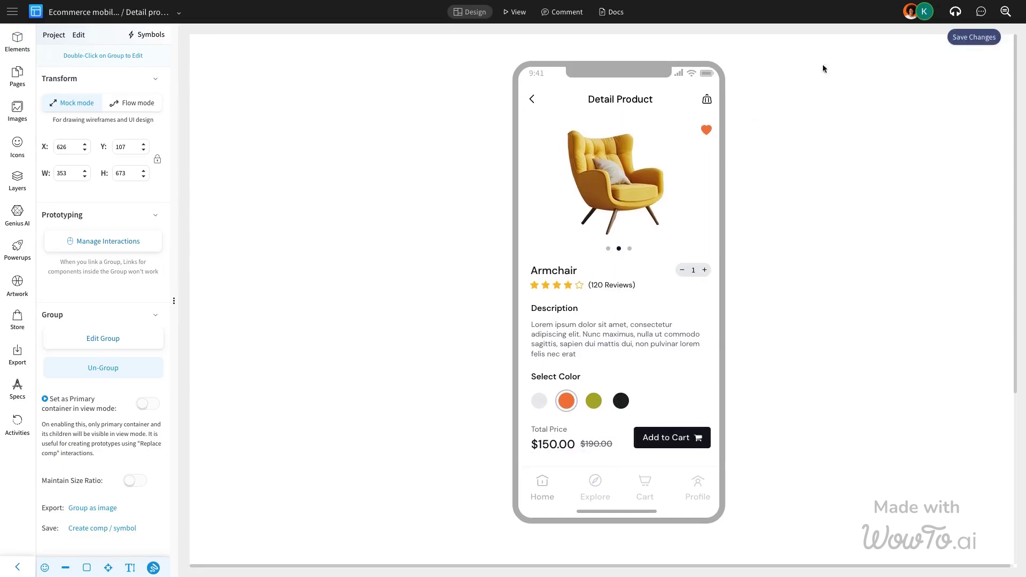
click(974, 38)
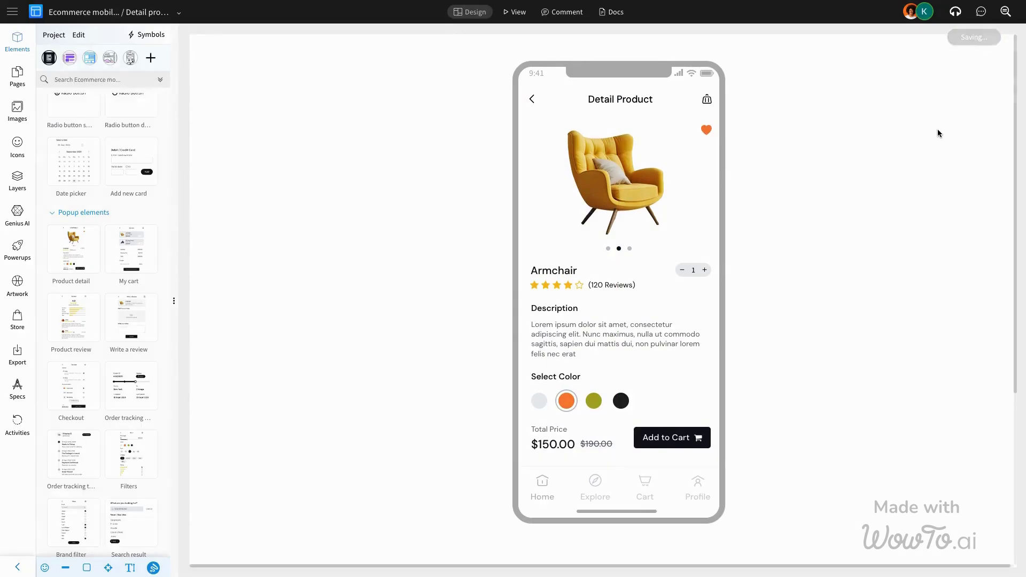
- Add a page named 'My cart' that uses the Frame master
click(16, 76)
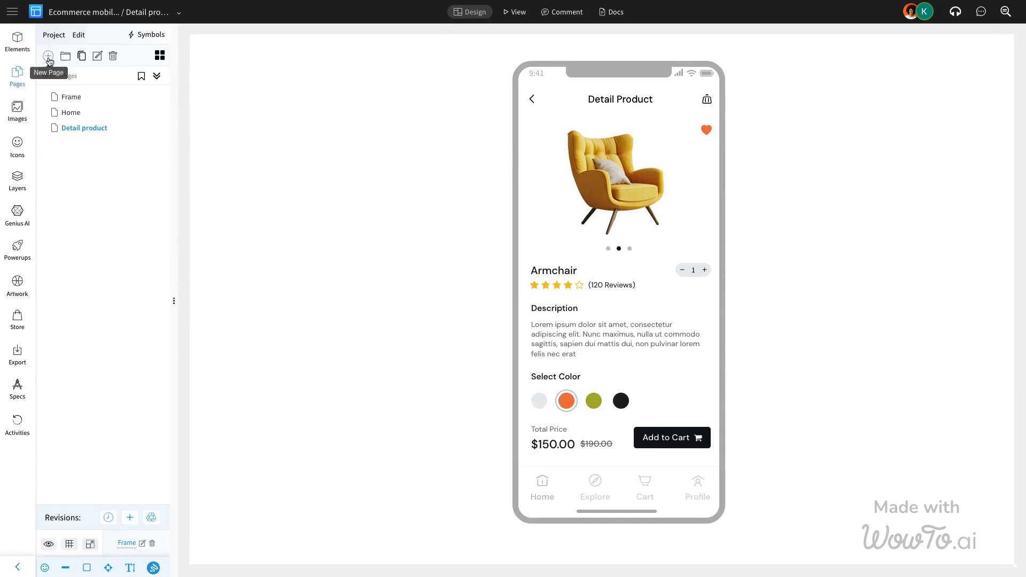
click(48, 56)
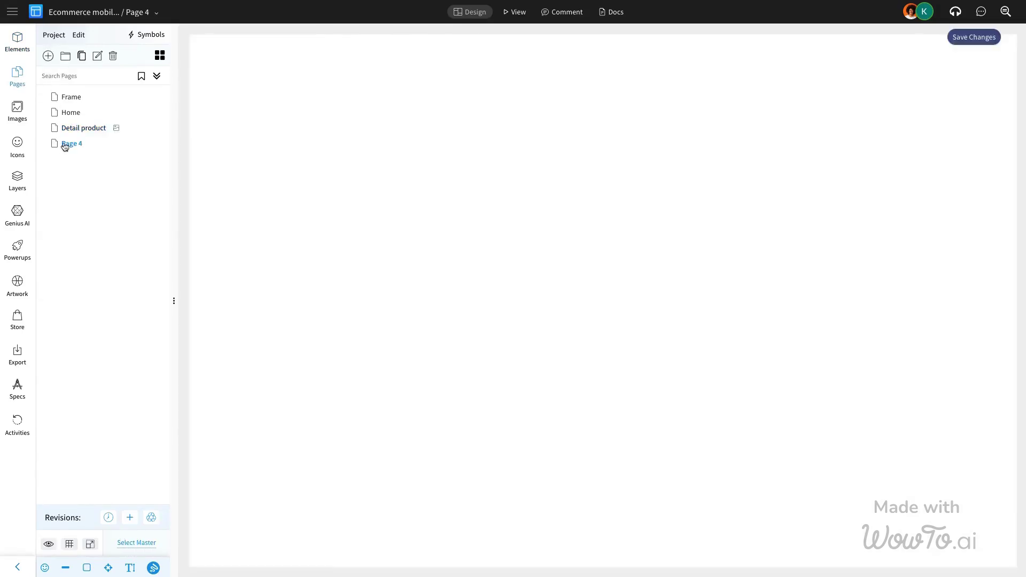
double_click(64, 143)
text(My cart)
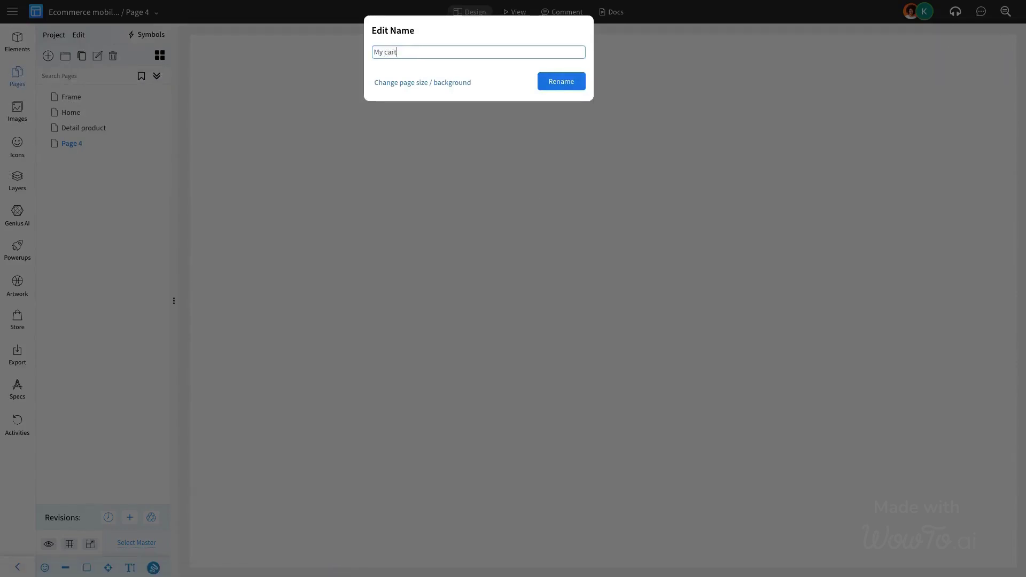
key(Return)
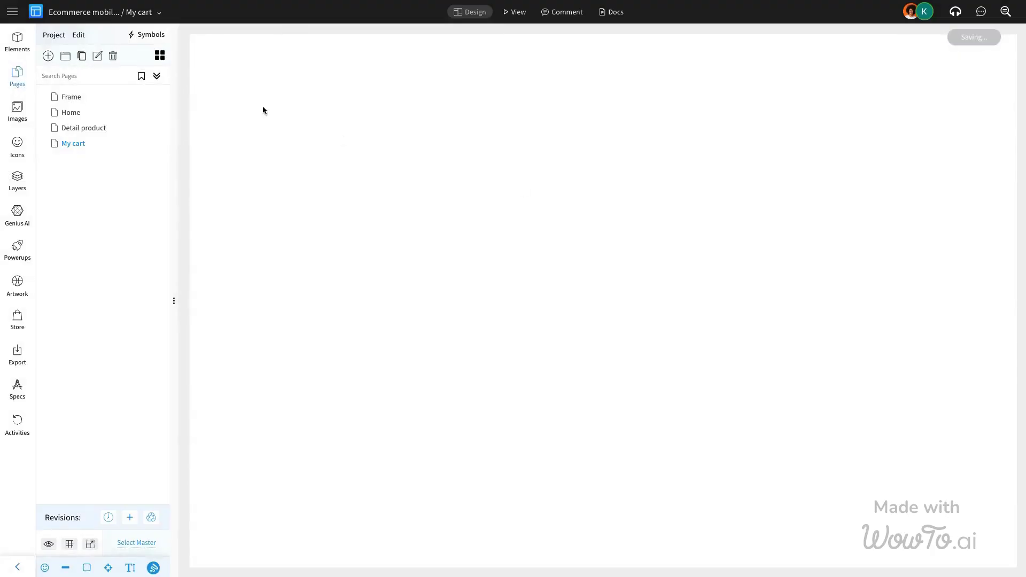
click(137, 543)
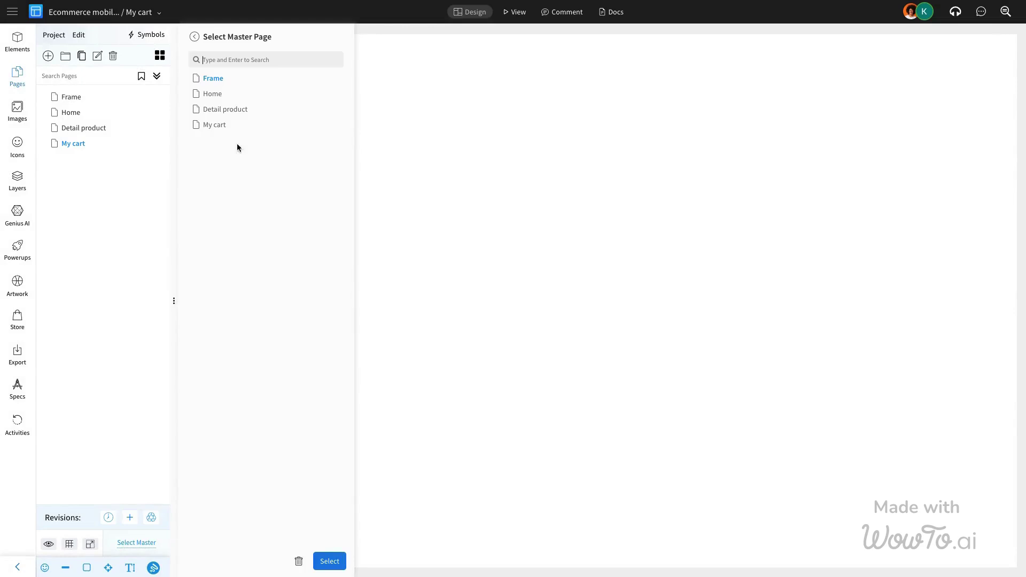
click(213, 78)
click(327, 561)
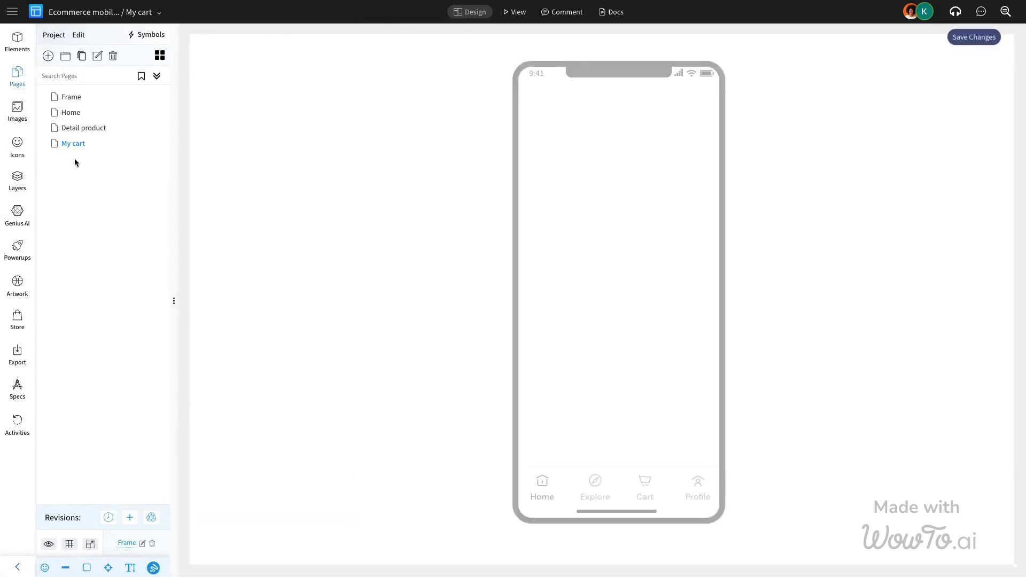
- Fill the phone frame with the My cart screen and save
click(16, 44)
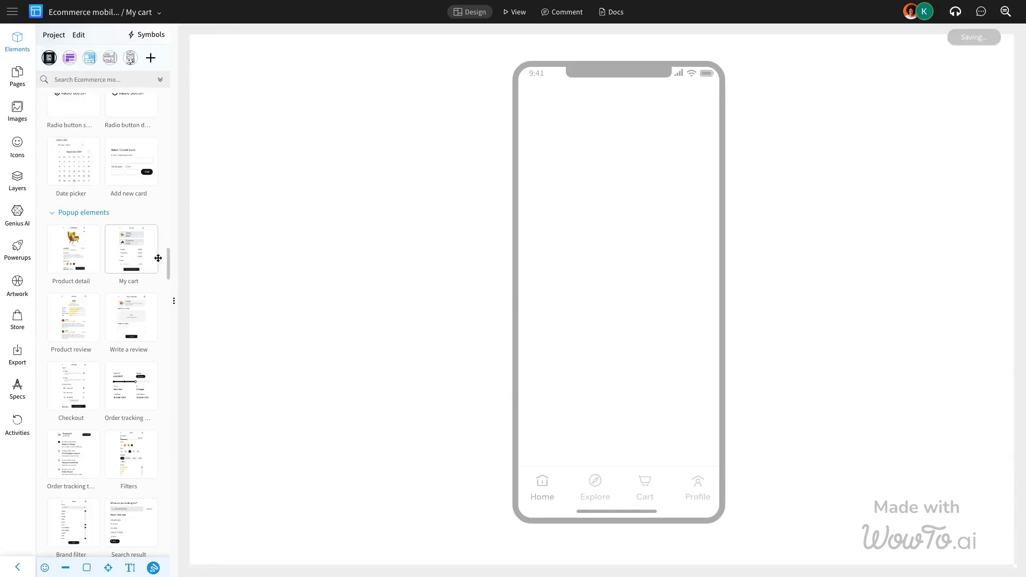
drag(158, 258, 649, 162)
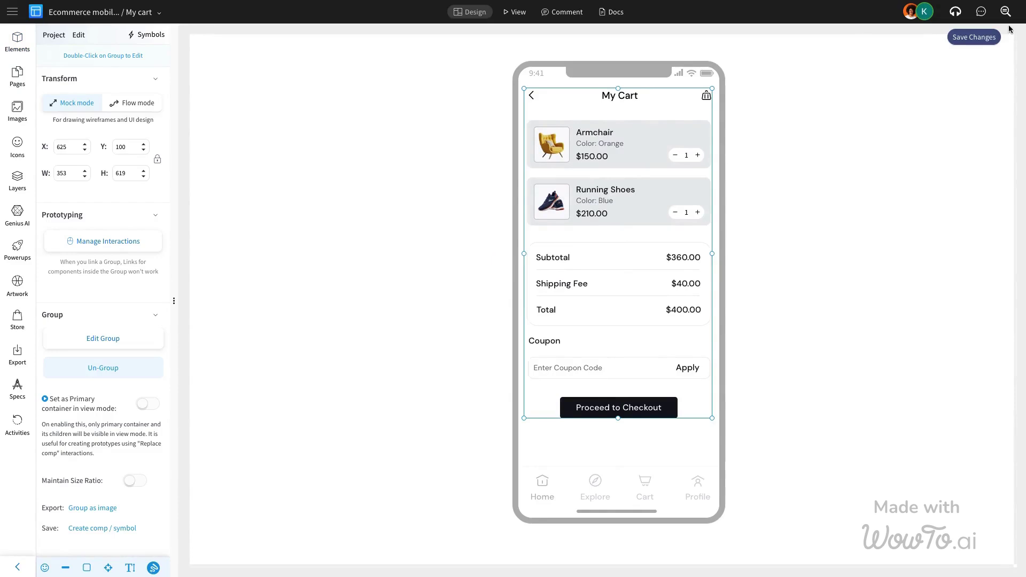
click(921, 148)
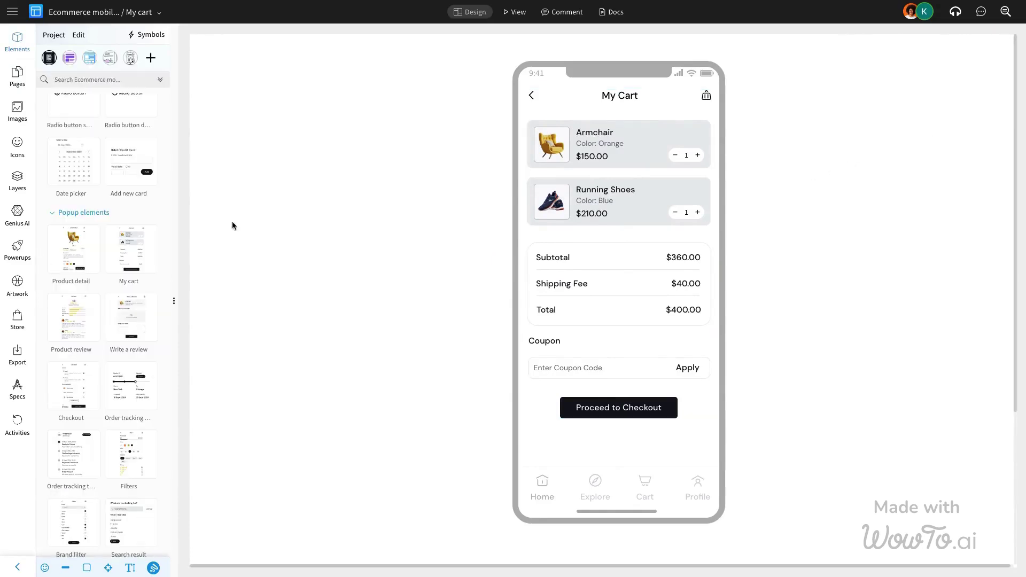
scroll(137, 208, down, 3)
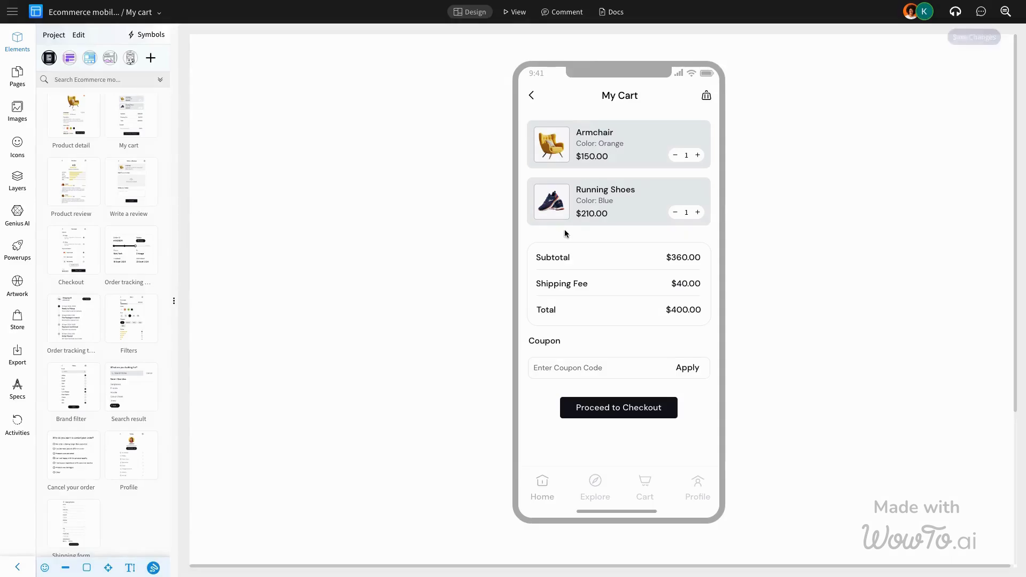
- Add a page named 'Profile' and fill its phone with the Profile screen
click(24, 75)
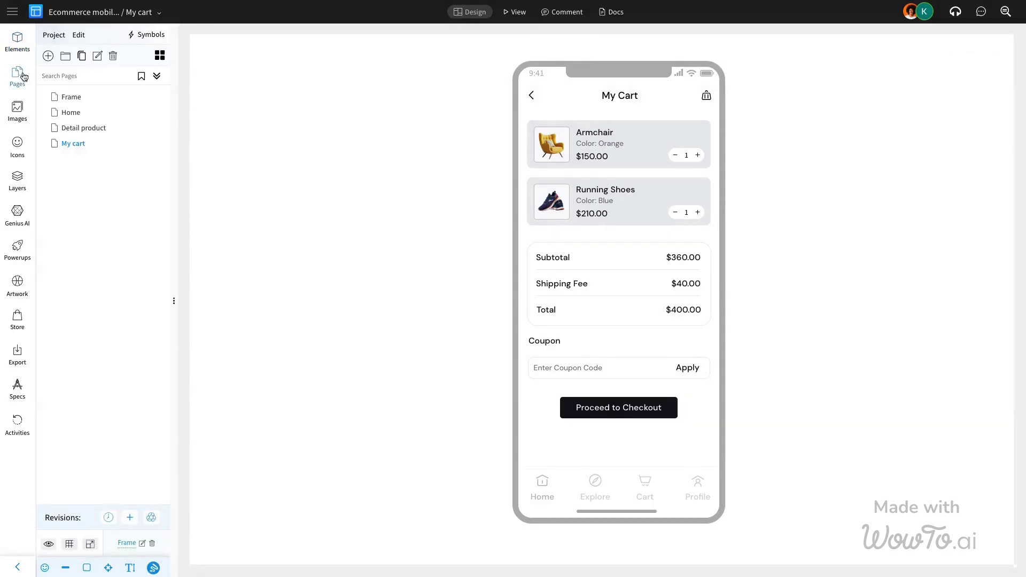
click(48, 55)
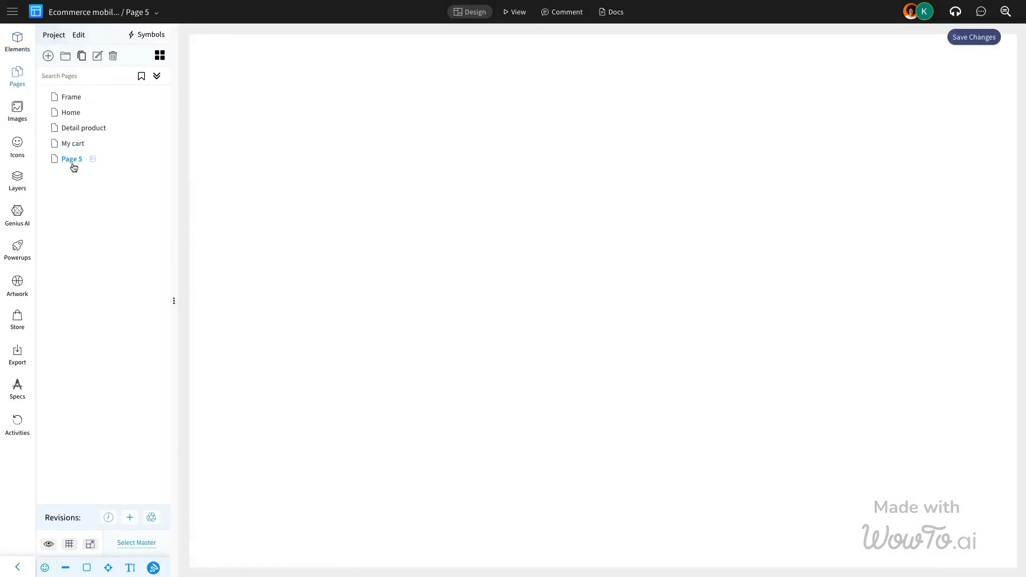
double_click(73, 164)
text(Profile)
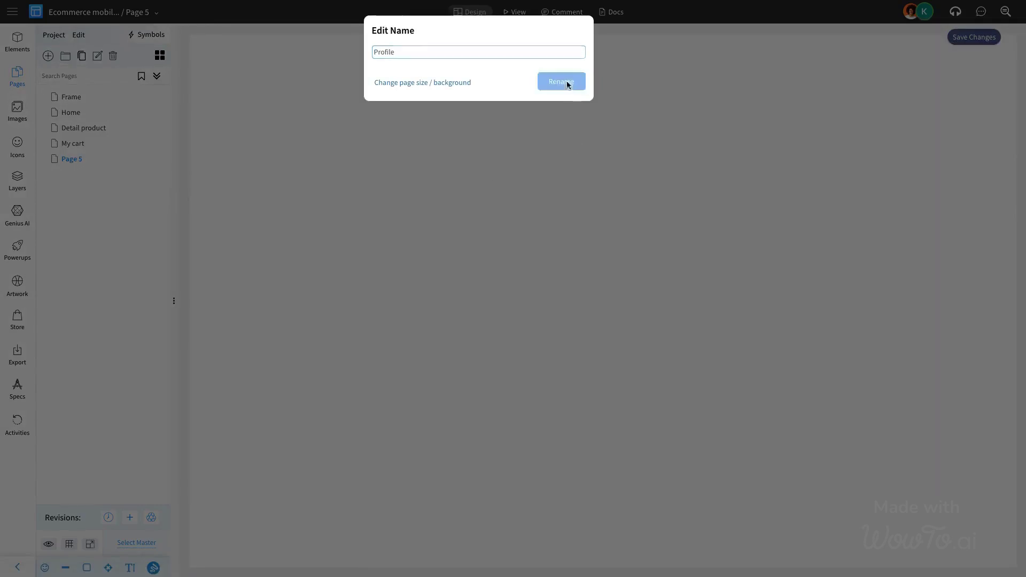
click(567, 81)
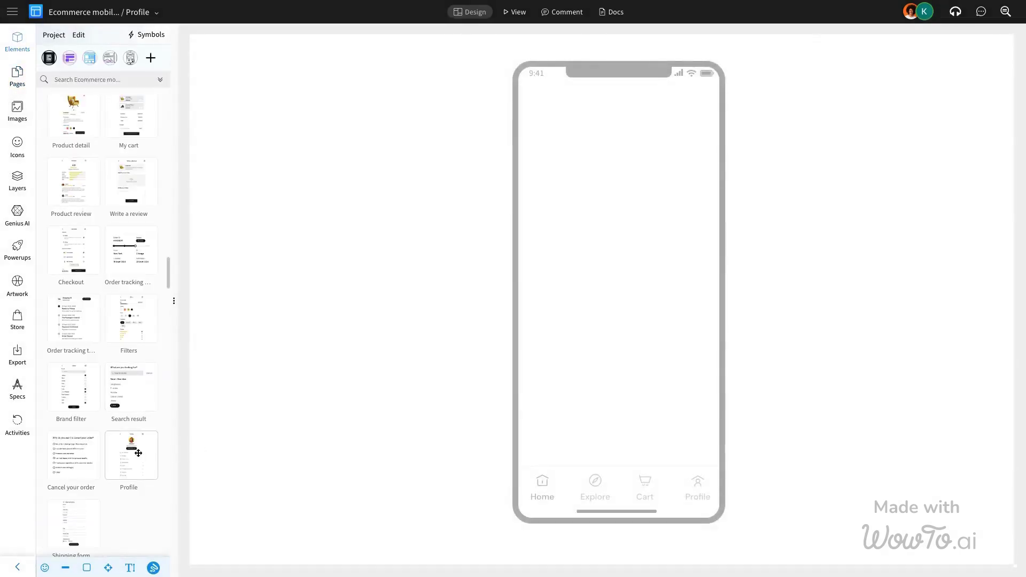
drag(138, 453, 623, 151)
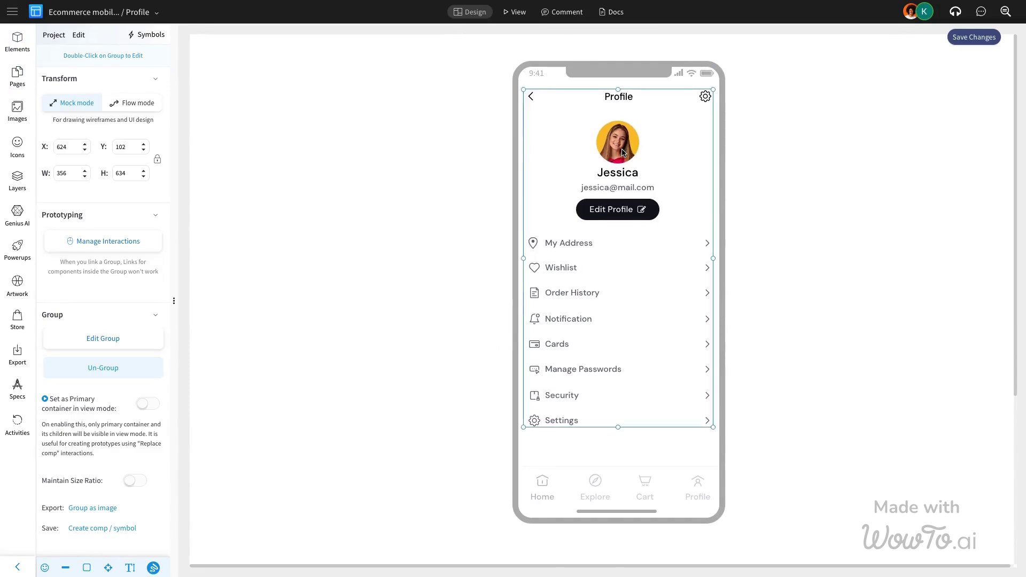
click(954, 40)
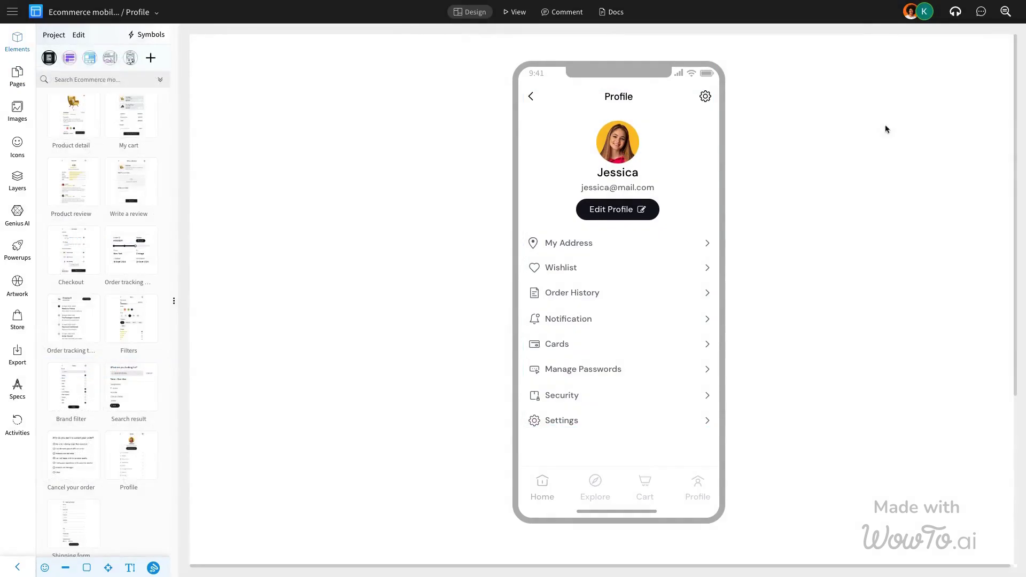
click(18, 74)
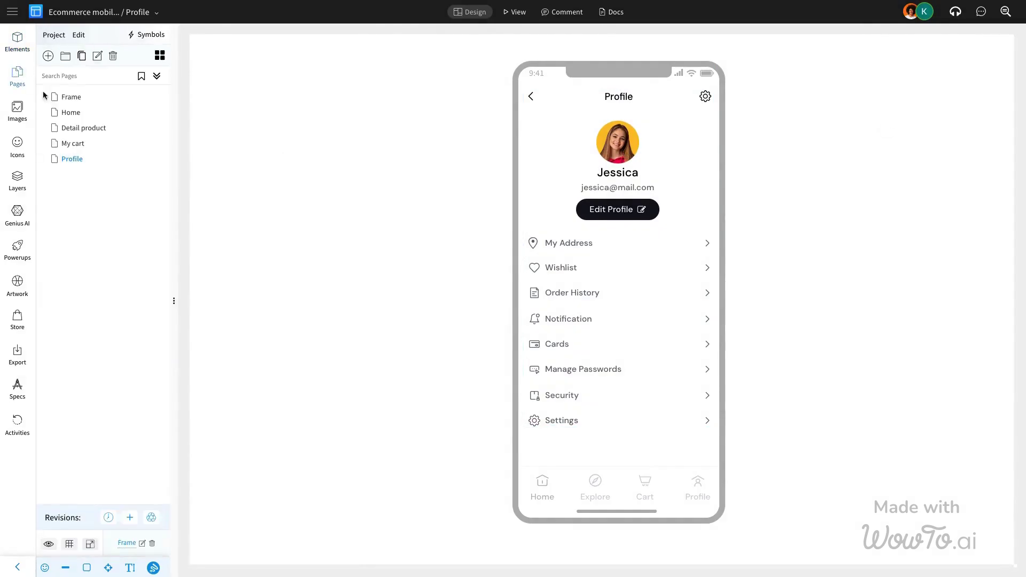
click(69, 117)
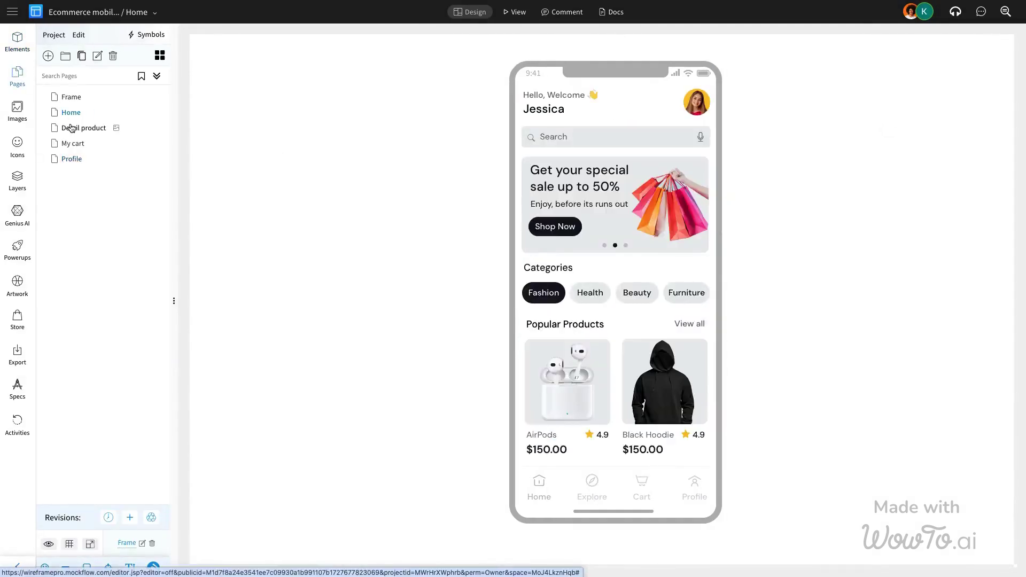
click(72, 129)
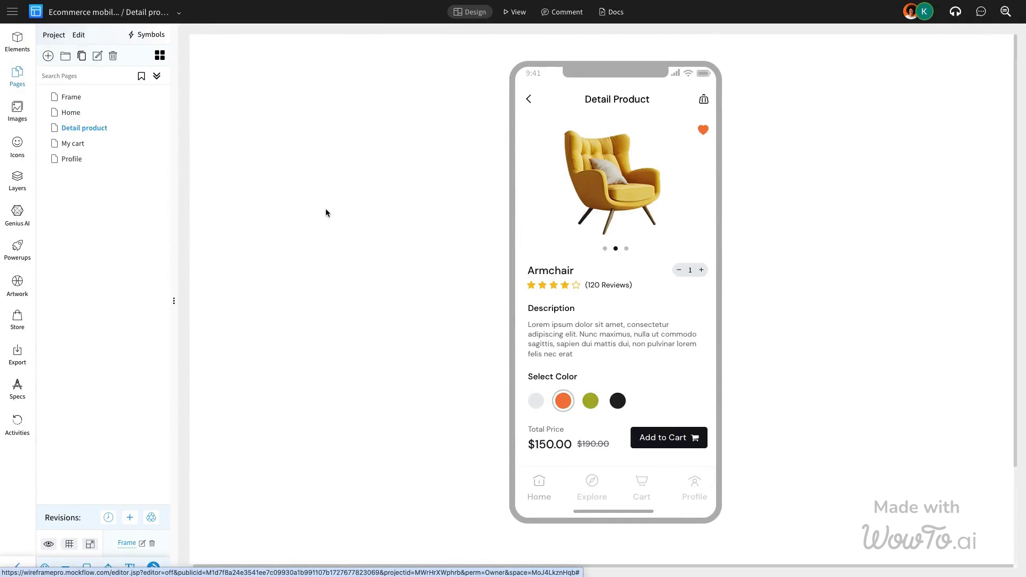
click(70, 145)
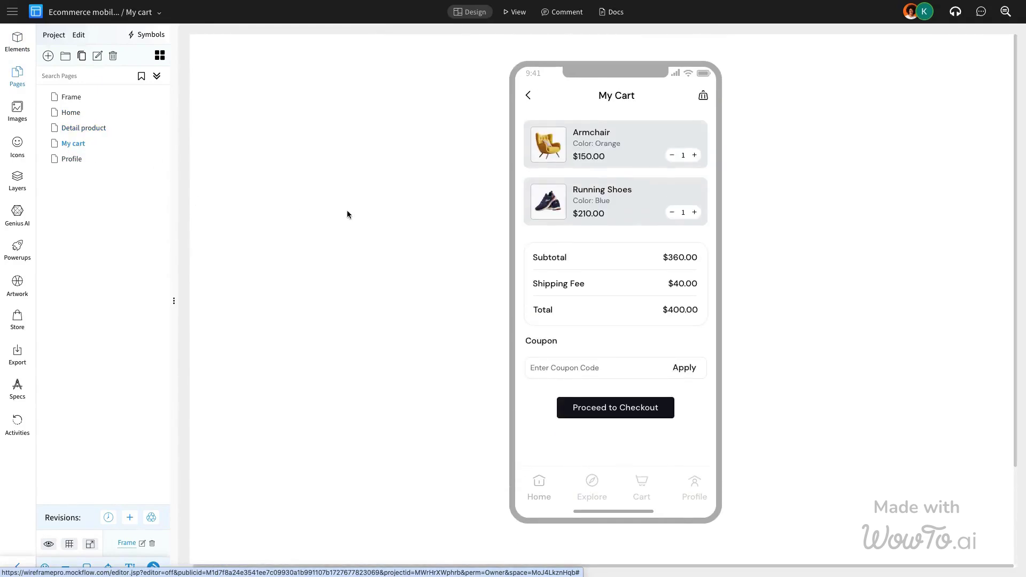
click(71, 160)
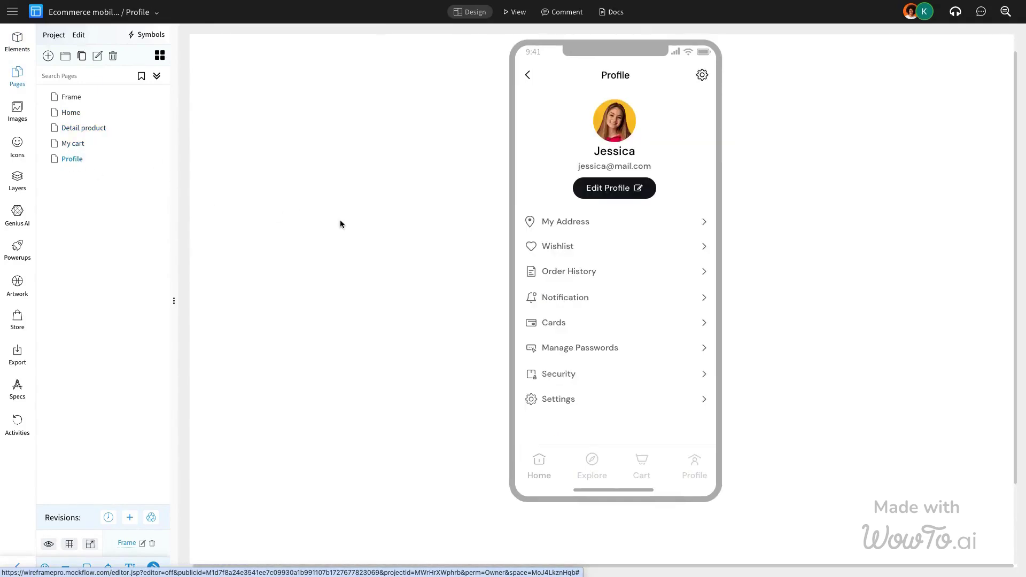